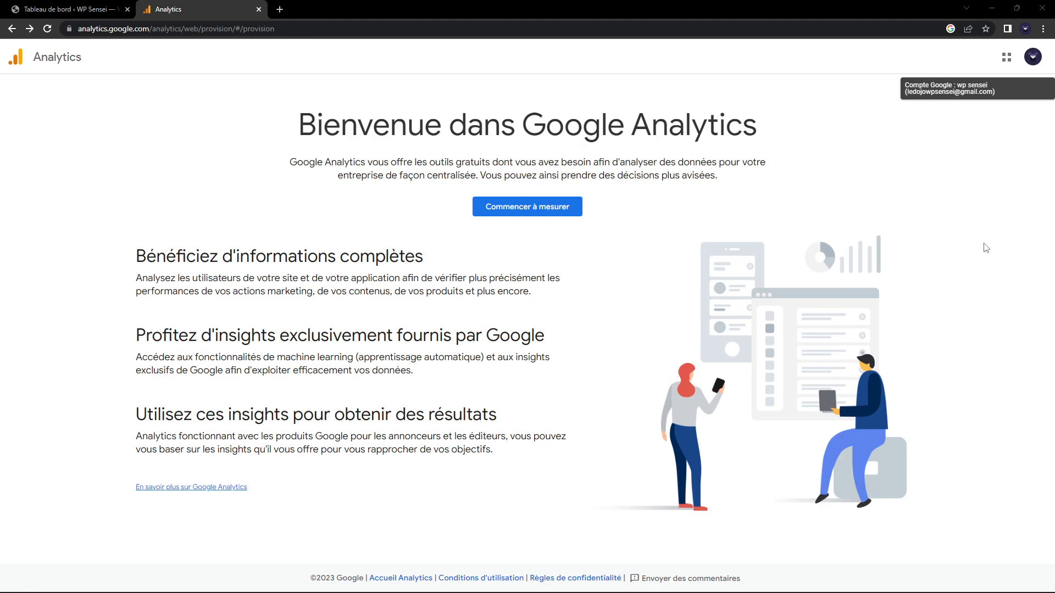
# - Start the Analytics setup, name the account WP Sensei, keep the default data-sharing settings and continue to the property configuration
pyautogui.click(555, 208)
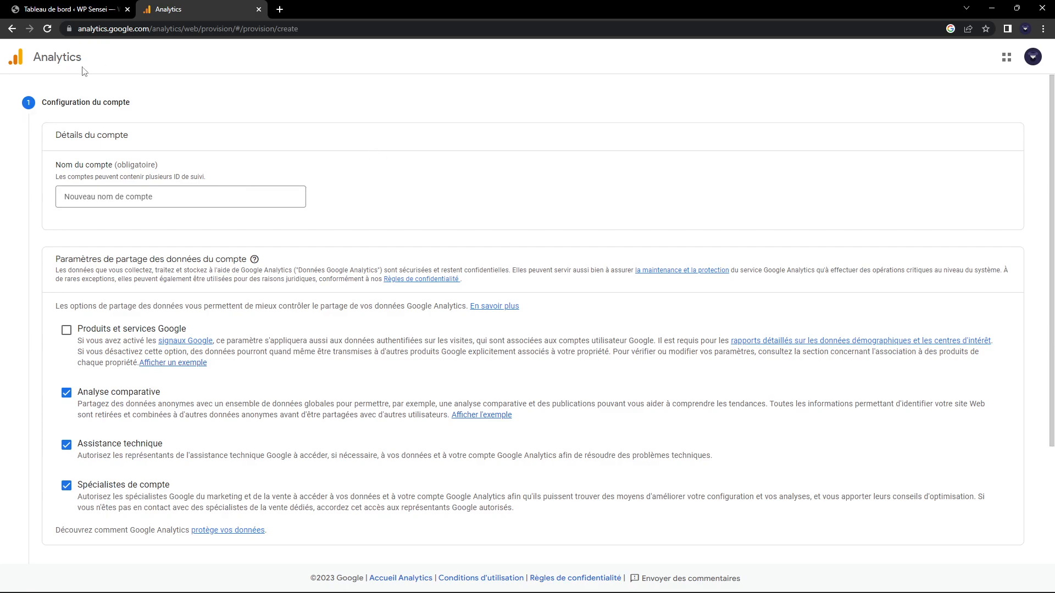
pyautogui.click(125, 202)
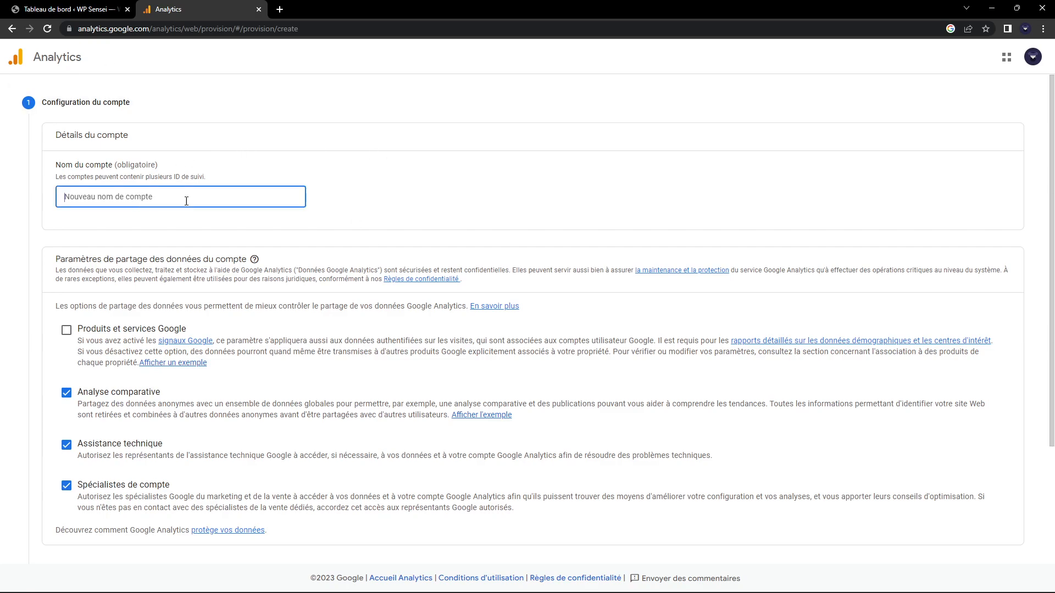
pyautogui.write('WP SEensei')
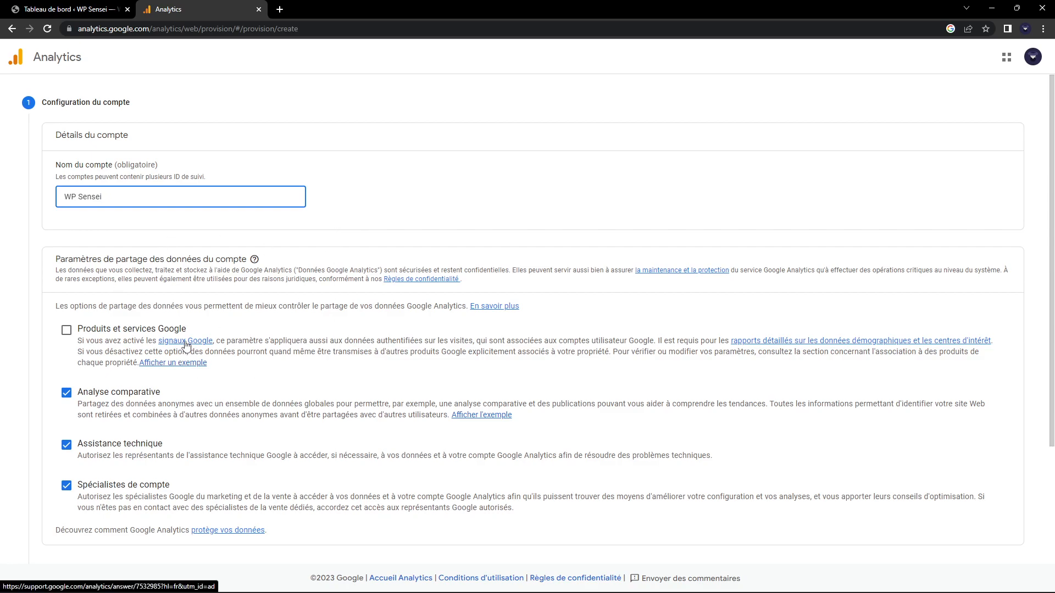
pyautogui.scroll(-1, 324, 287)
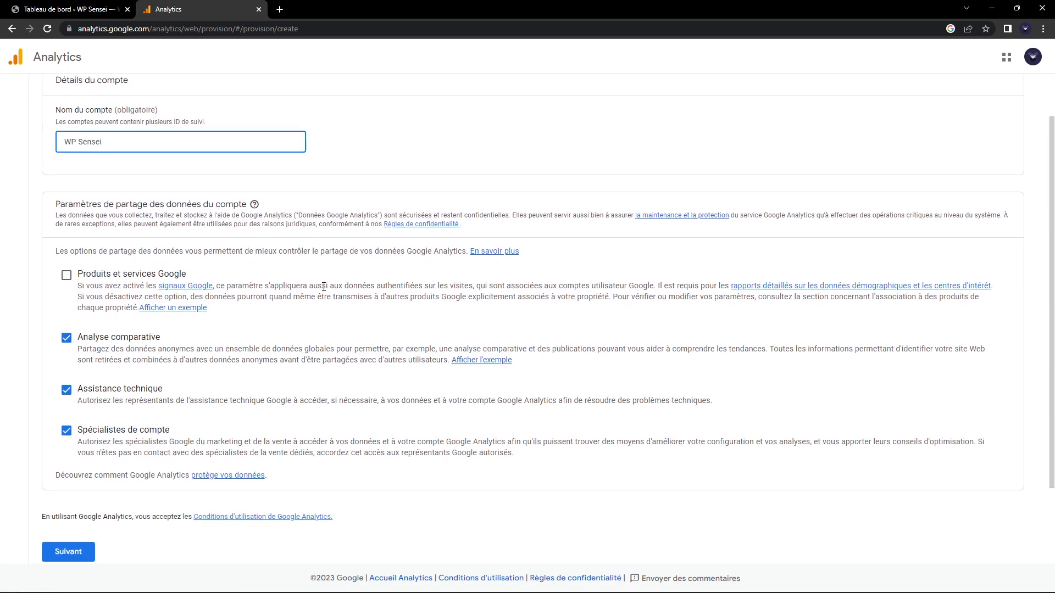
pyautogui.scroll(-1, 288, 229)
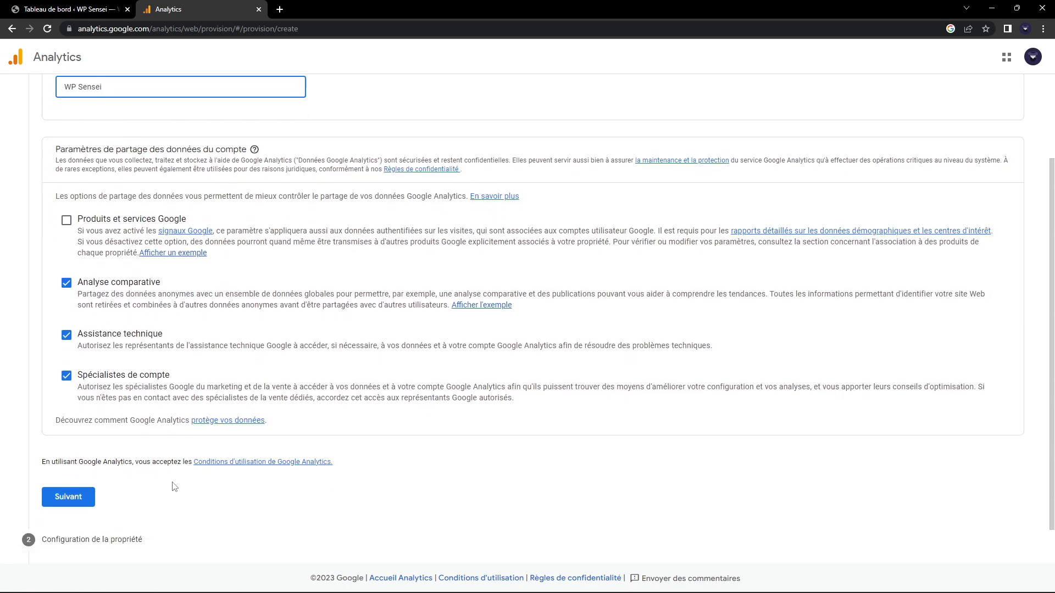
pyautogui.click(77, 496)
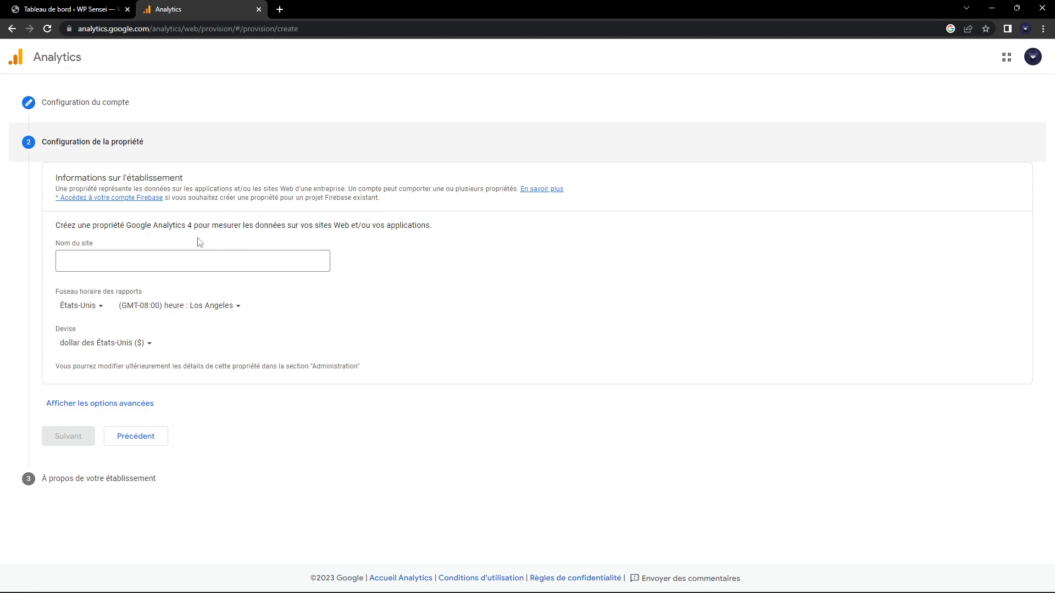
# - Name the property WP Sensei and set its reporting time zone to France
pyautogui.click(192, 261)
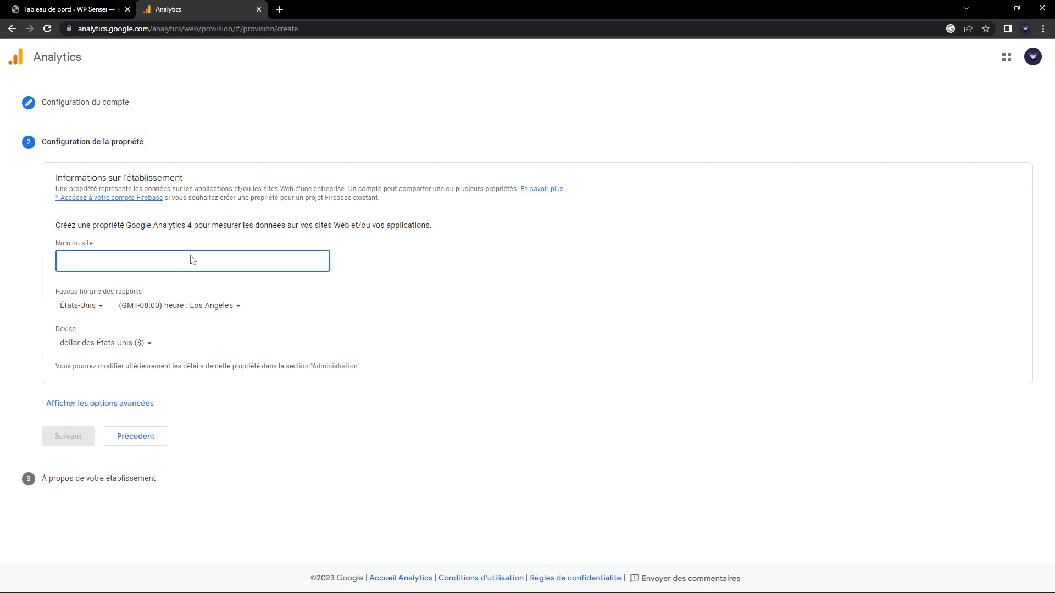
pyautogui.write('WP Sensei')
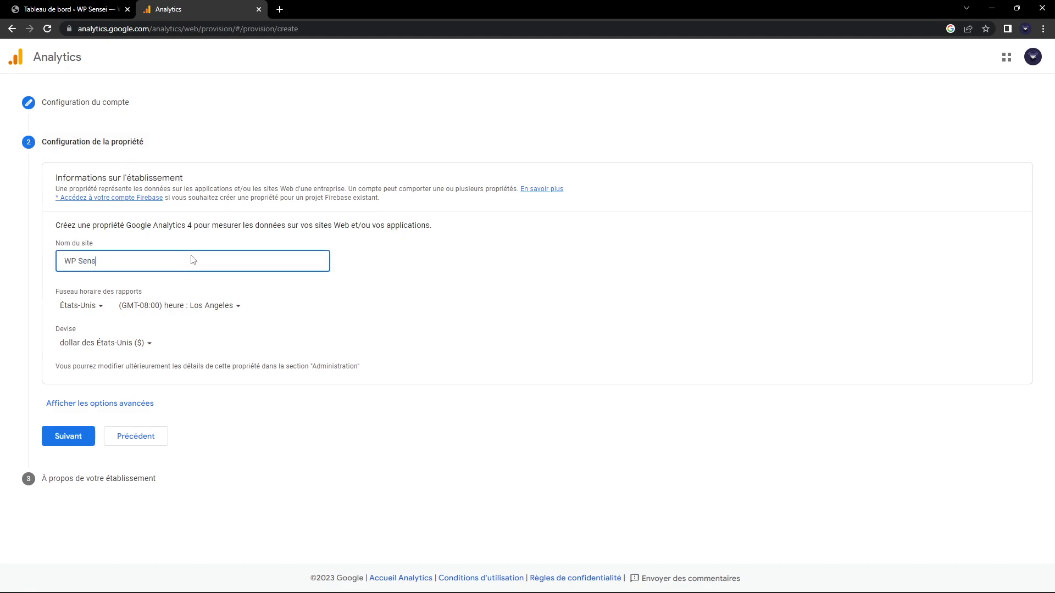
pyautogui.click(88, 305)
pyautogui.write('fr')
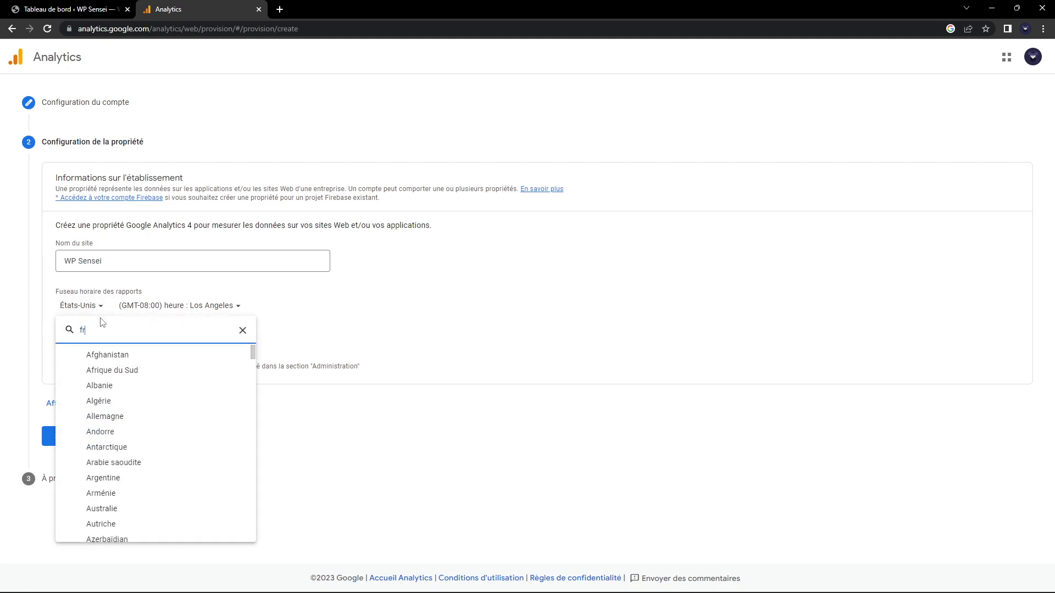
pyautogui.click(98, 370)
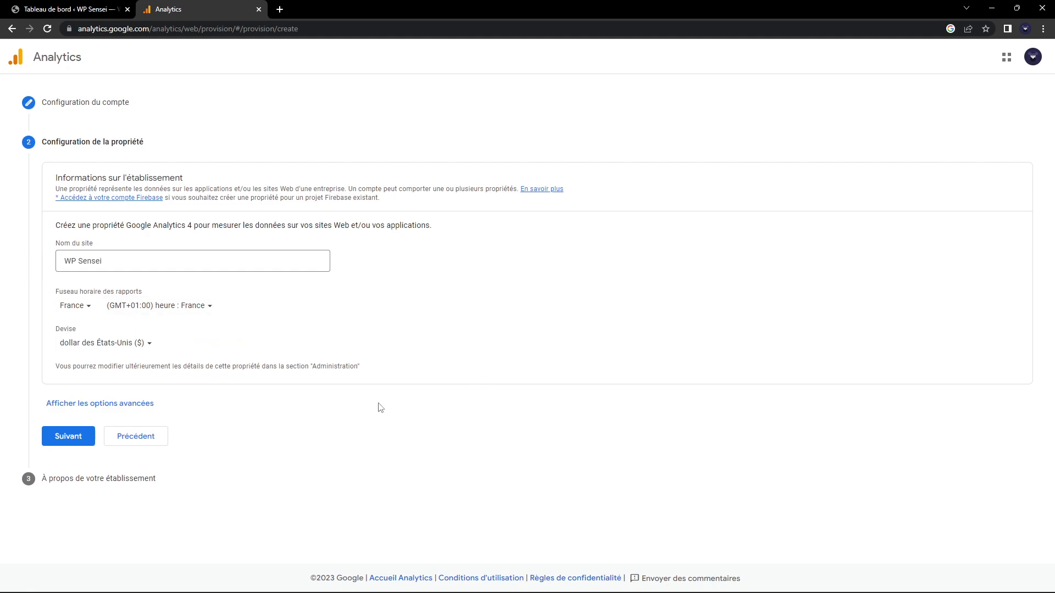
# - Set the property's currency to euro (€)
pyautogui.click(71, 344)
pyautogui.write('euros')
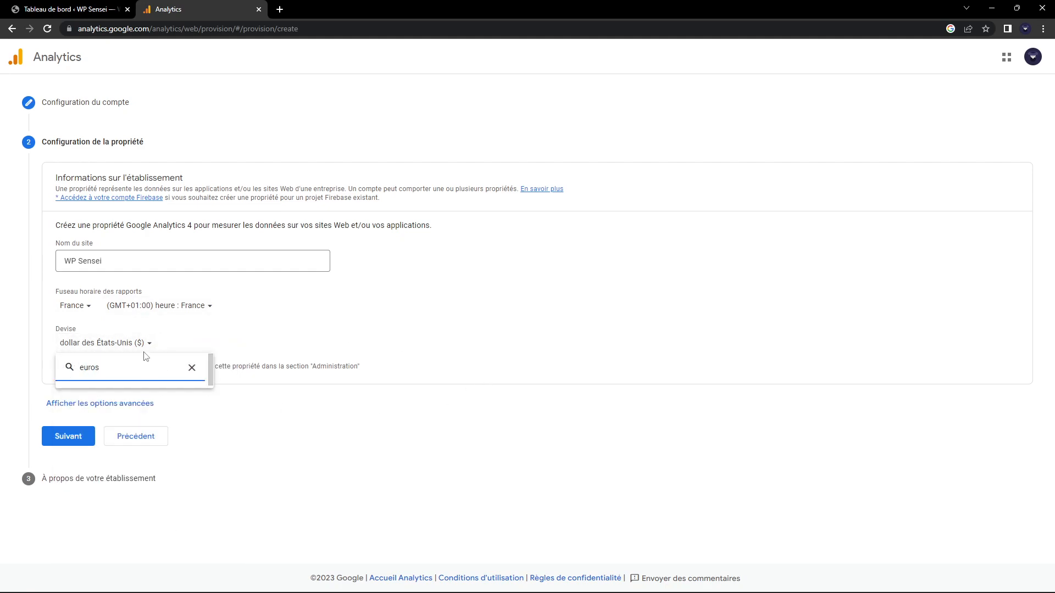
pyautogui.click(135, 389)
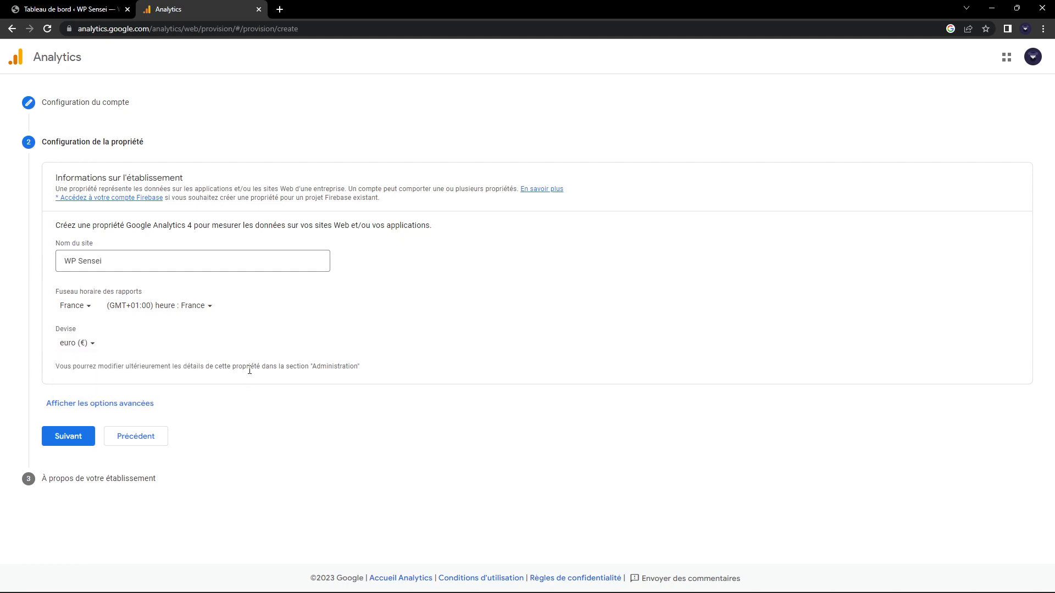
pyautogui.click(156, 403)
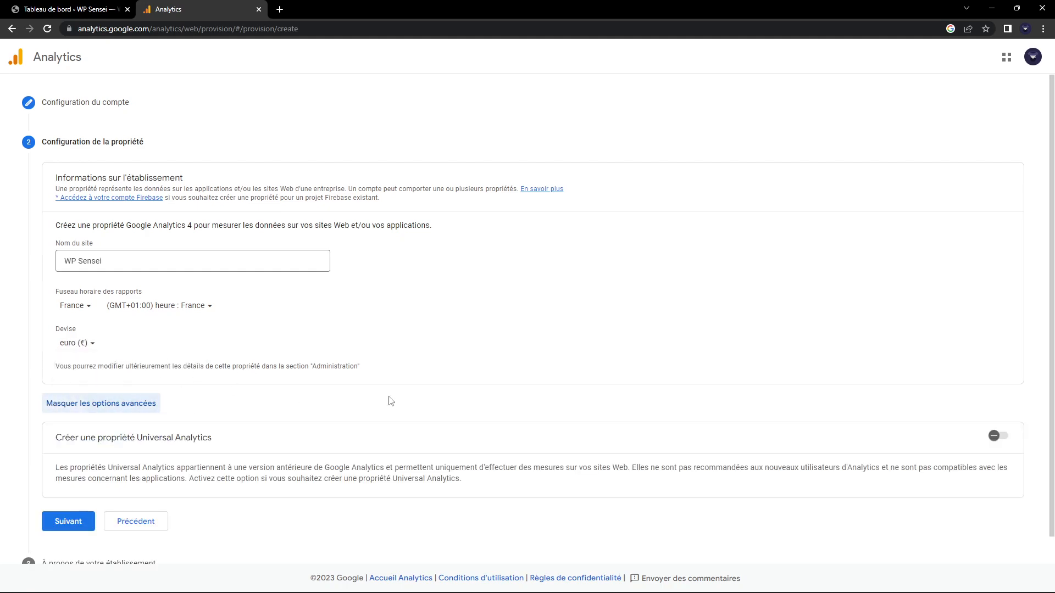
pyautogui.scroll(-1, 275, 375)
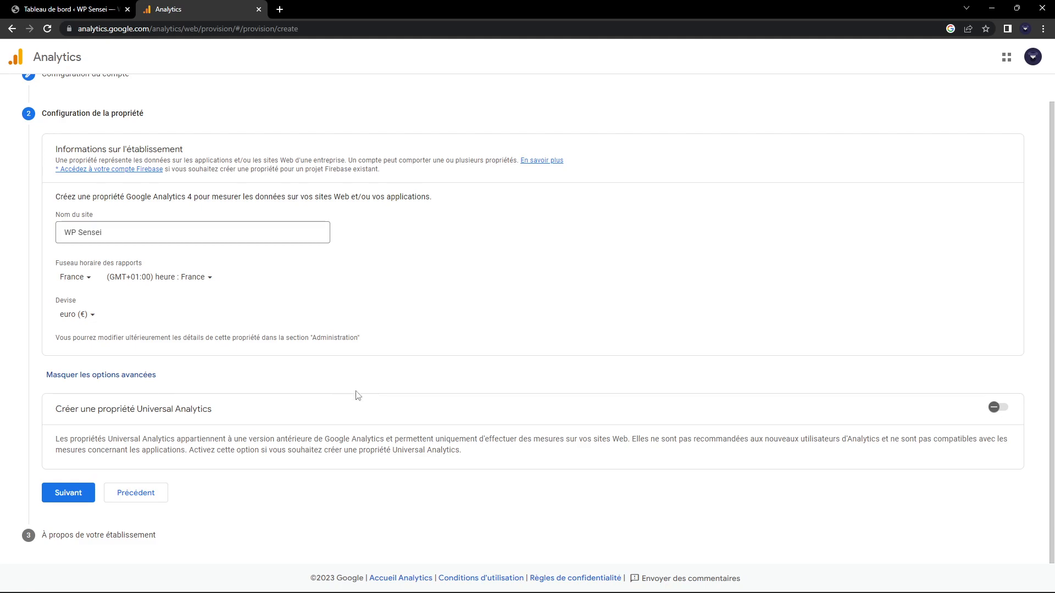
pyautogui.click(1000, 409)
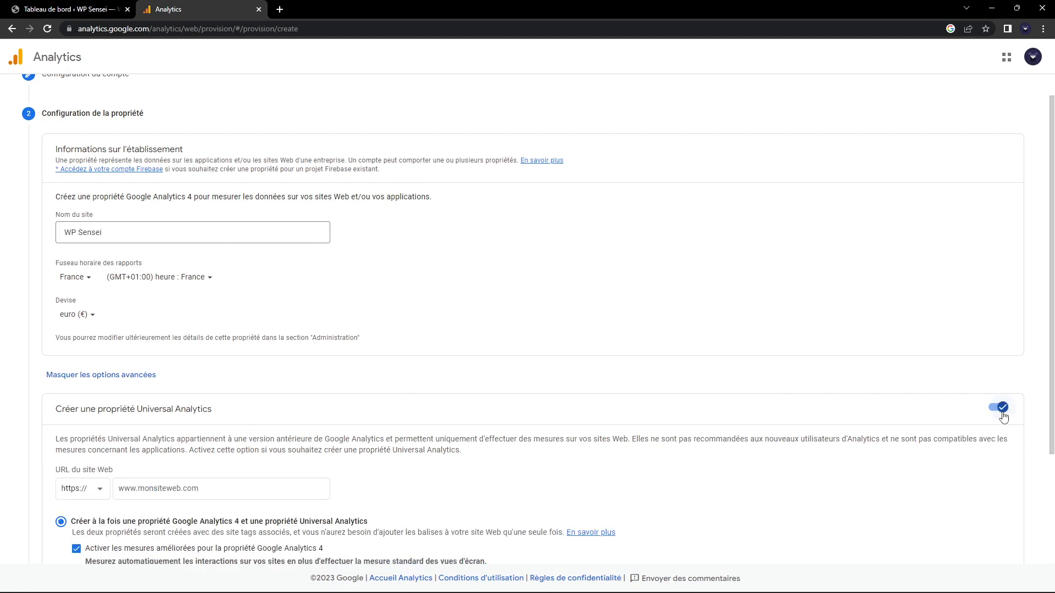
pyautogui.click(1001, 409)
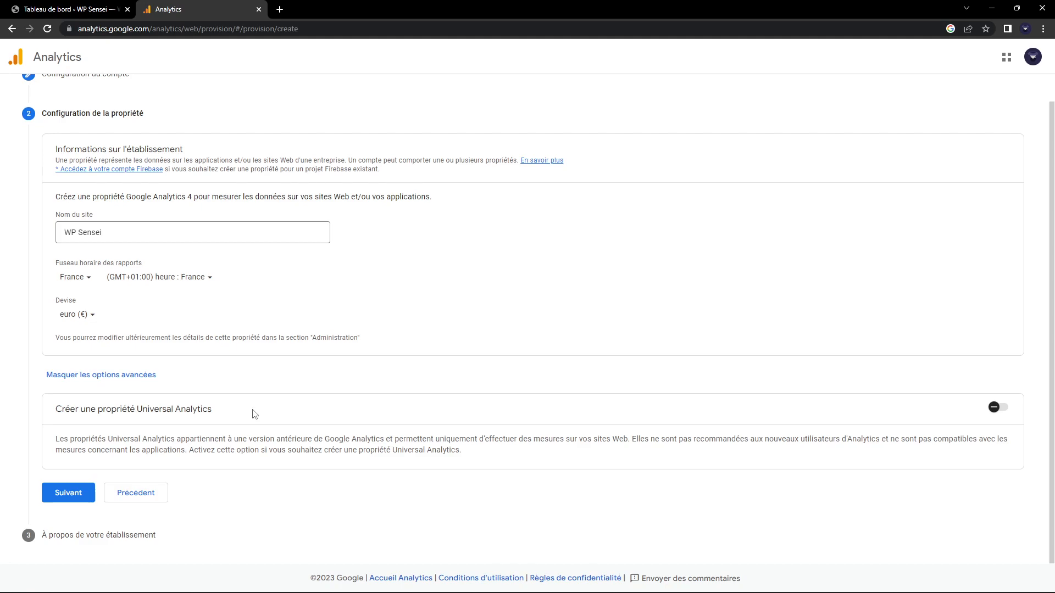
# - Create the property with the business information left blank and accept the Google Analytics terms of service, including the GDPR data processing terms
pyautogui.click(76, 498)
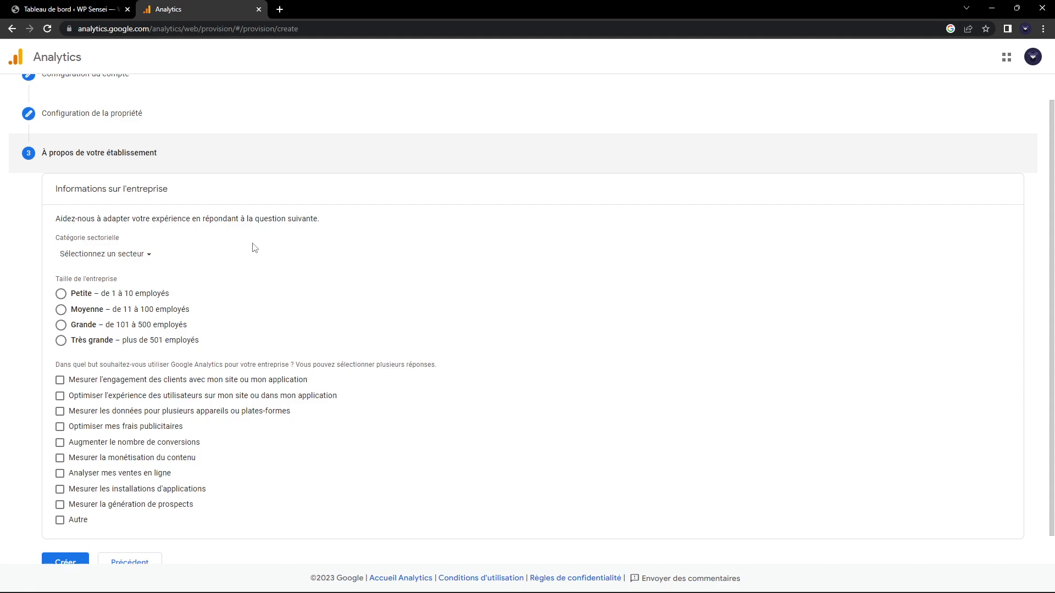
pyautogui.scroll(-1, 244, 251)
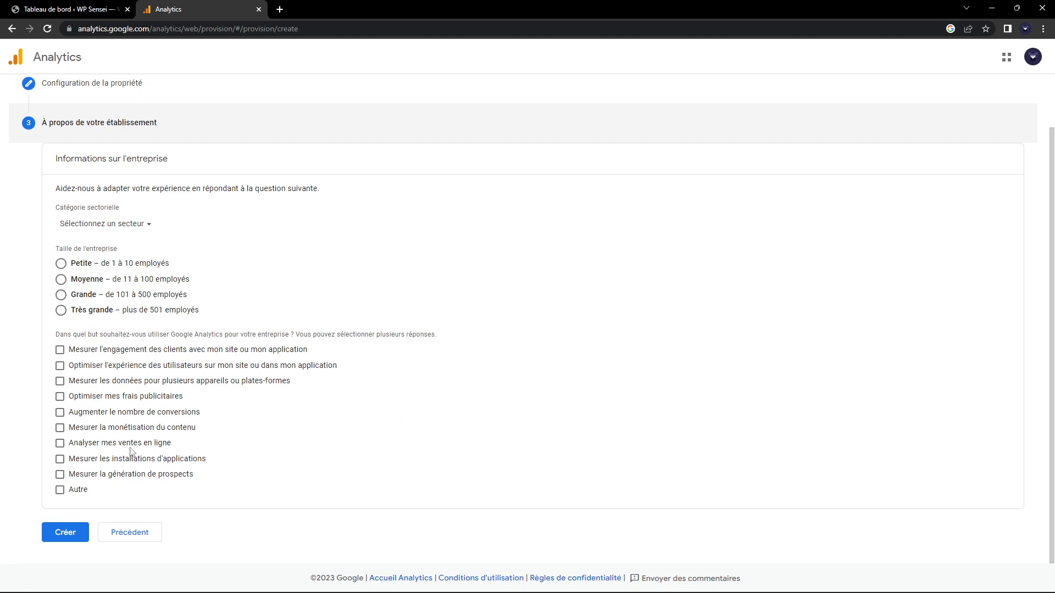
pyautogui.click(74, 531)
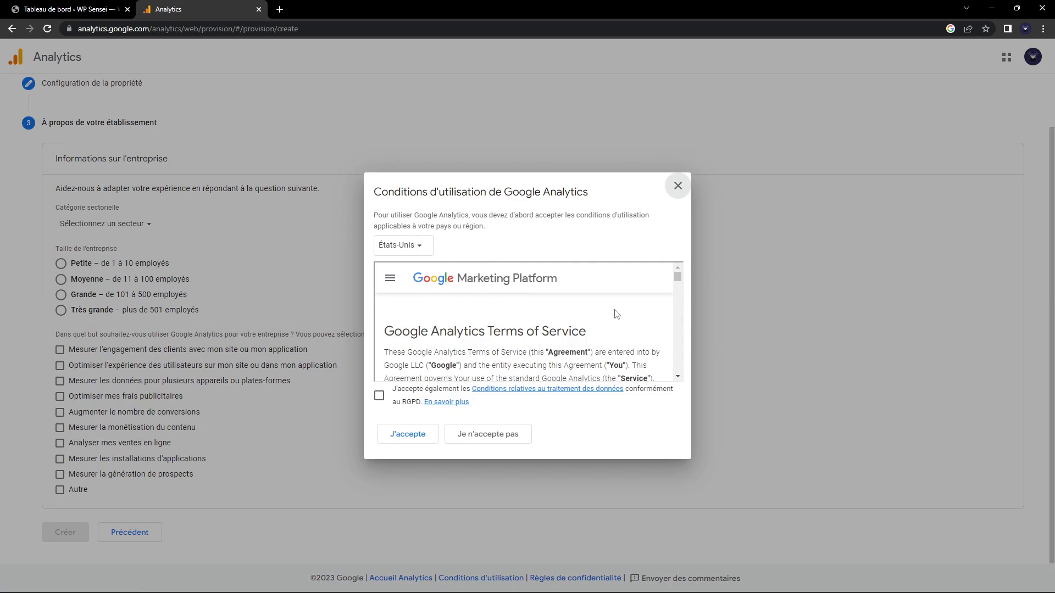
pyautogui.click(379, 396)
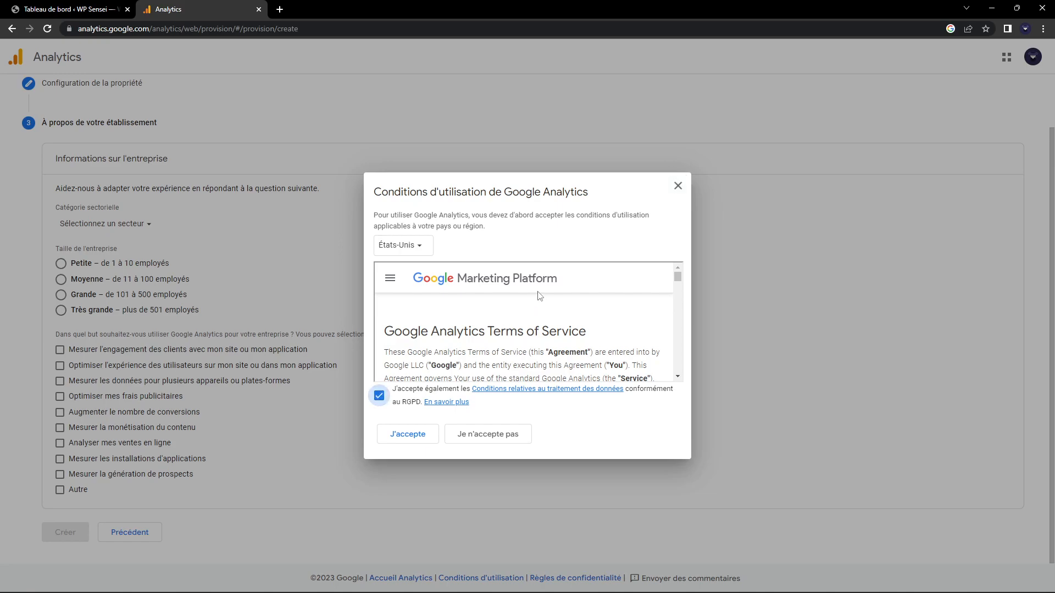
pyautogui.click(414, 436)
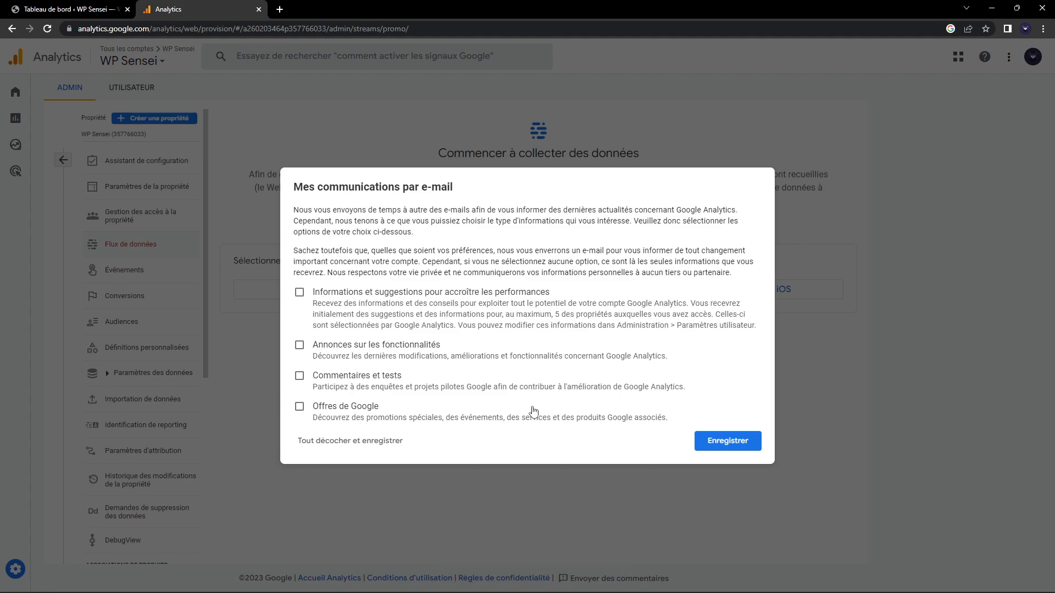
# - Decline all e-mail communications and dismiss the Google Analytics 4 interface tour
pyautogui.click(379, 450)
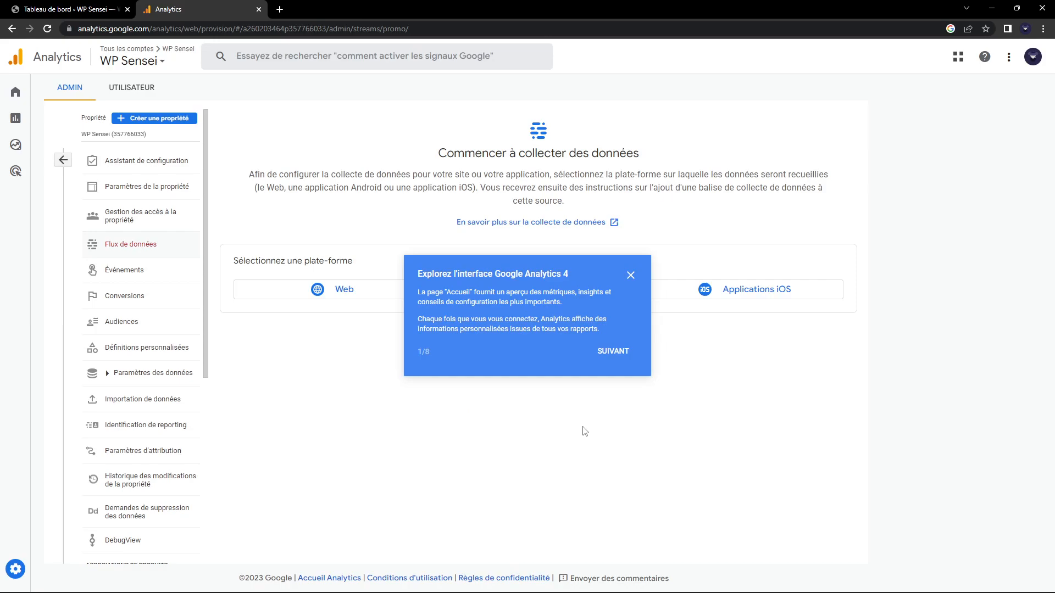
pyautogui.click(631, 275)
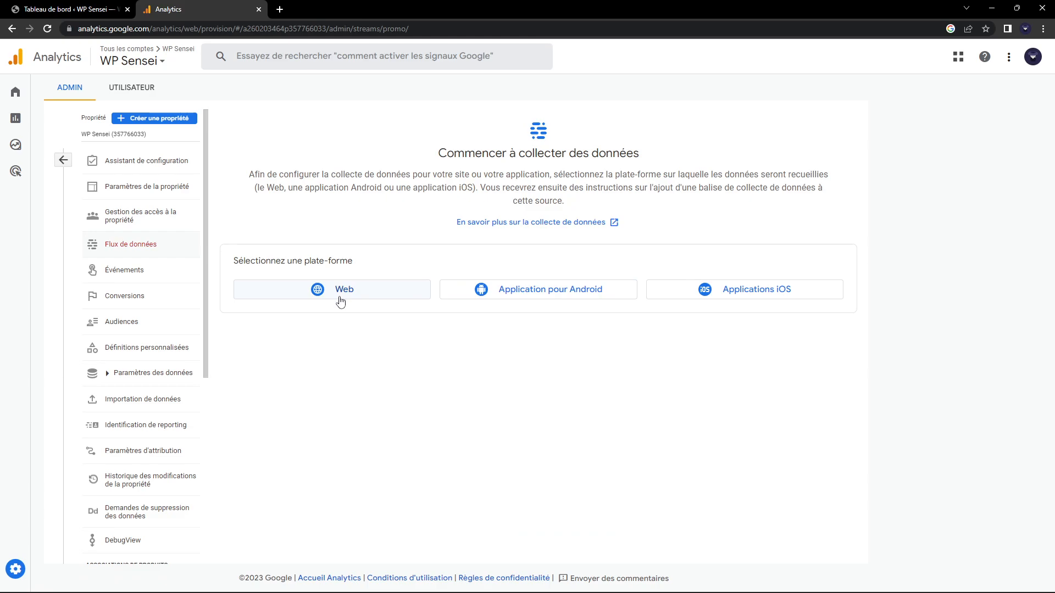
pyautogui.click(388, 291)
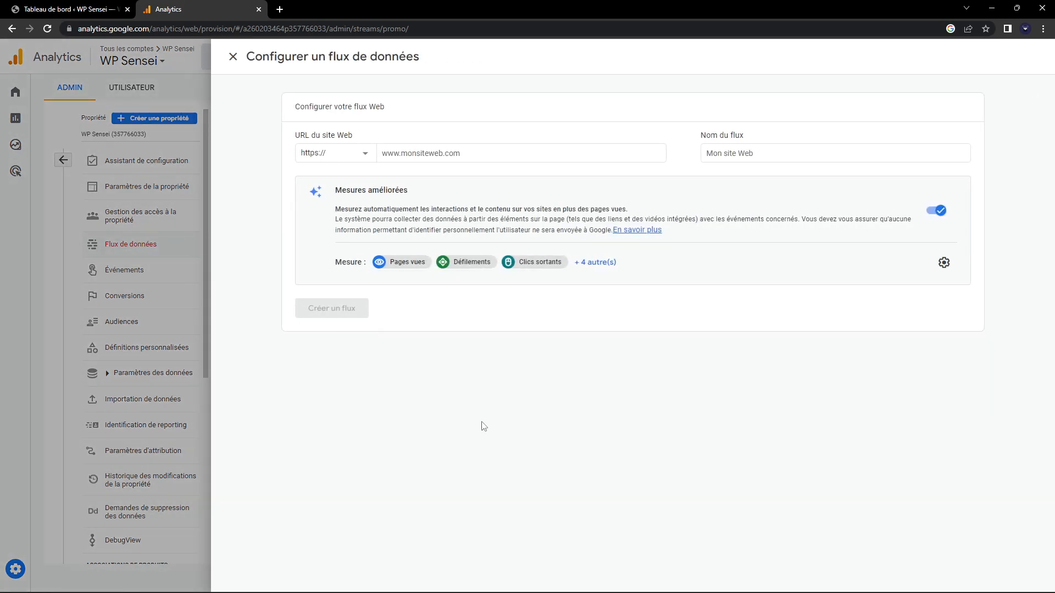
pyautogui.click(489, 150)
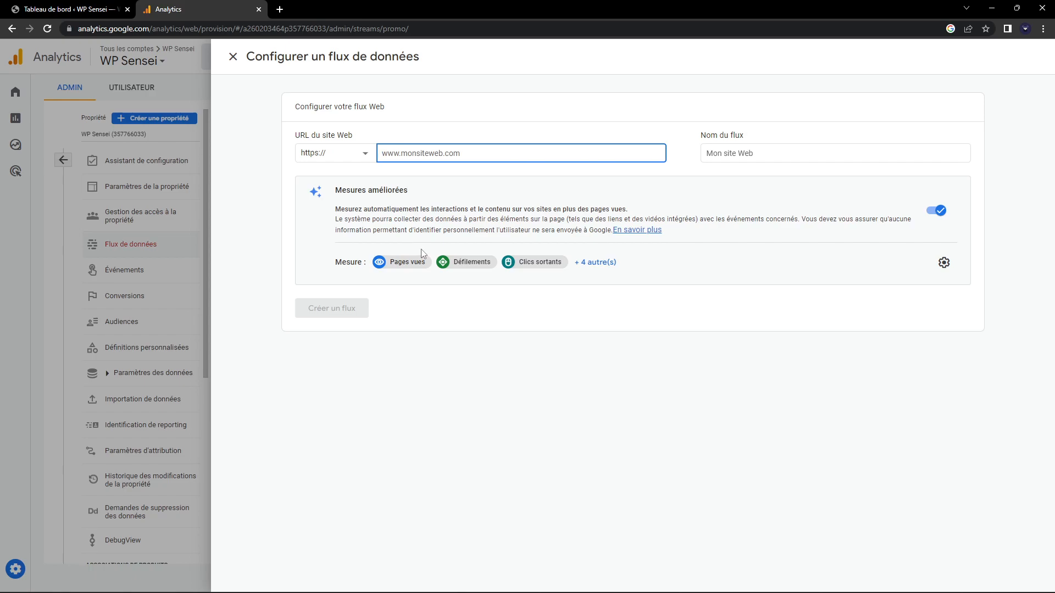
pyautogui.click(81, 7)
pyautogui.moveTo(235, 31); pyautogui.dragTo(130, 29)
pyautogui.hotkey('ctrl', 'c')
pyautogui.click(159, 10)
pyautogui.hotkey('ctrl', 'v')
pyautogui.moveTo(403, 152); pyautogui.dragTo(342, 153)
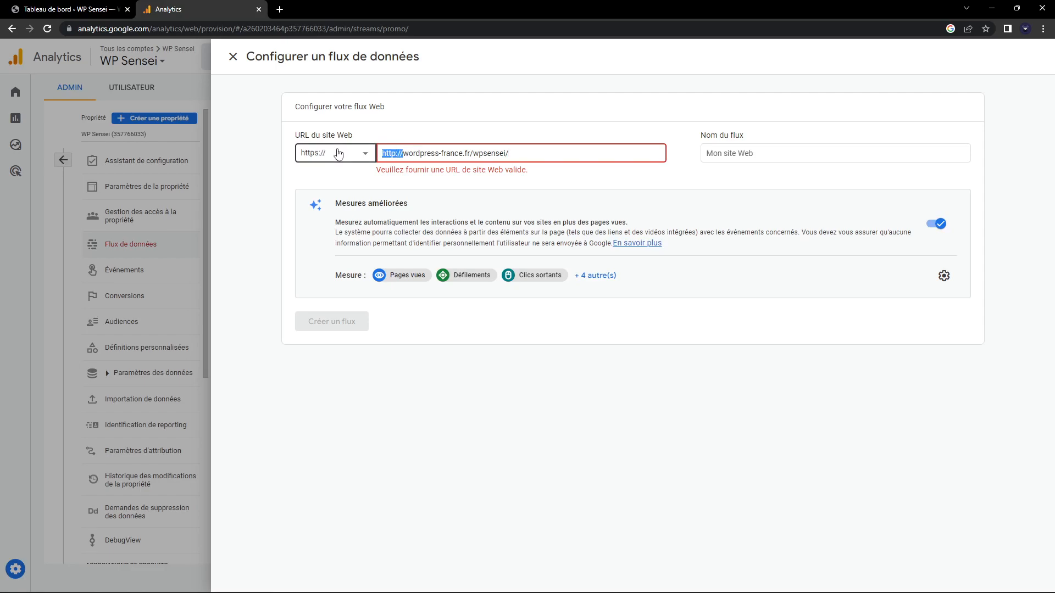
pyautogui.press('BackSpace')
pyautogui.click(836, 153)
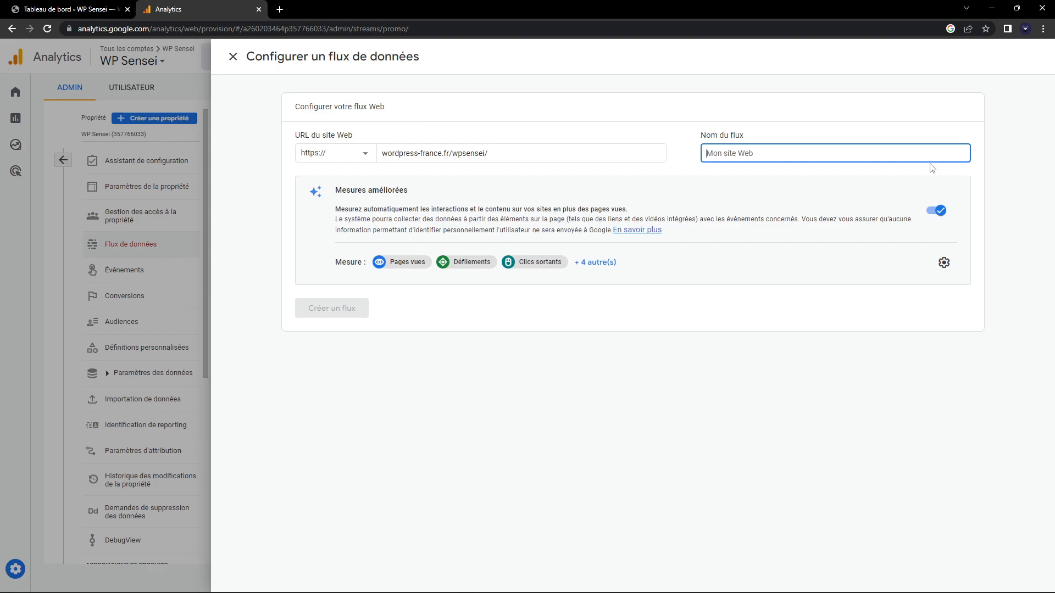
pyautogui.write('WP Sensei')
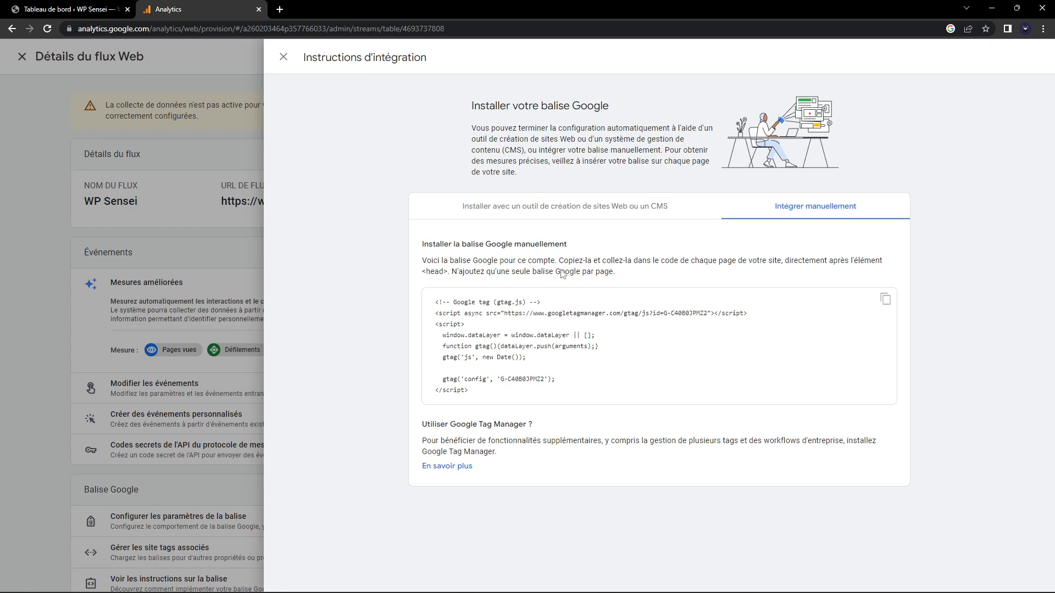
# - Copy the complete Google tag (gtag.js) script from the manual installation instructions
pyautogui.moveTo(434, 301); pyautogui.dragTo(507, 397)
pyautogui.click(607, 395)
pyautogui.click(885, 299)
pyautogui.moveTo(501, 379); pyautogui.dragTo(545, 384)
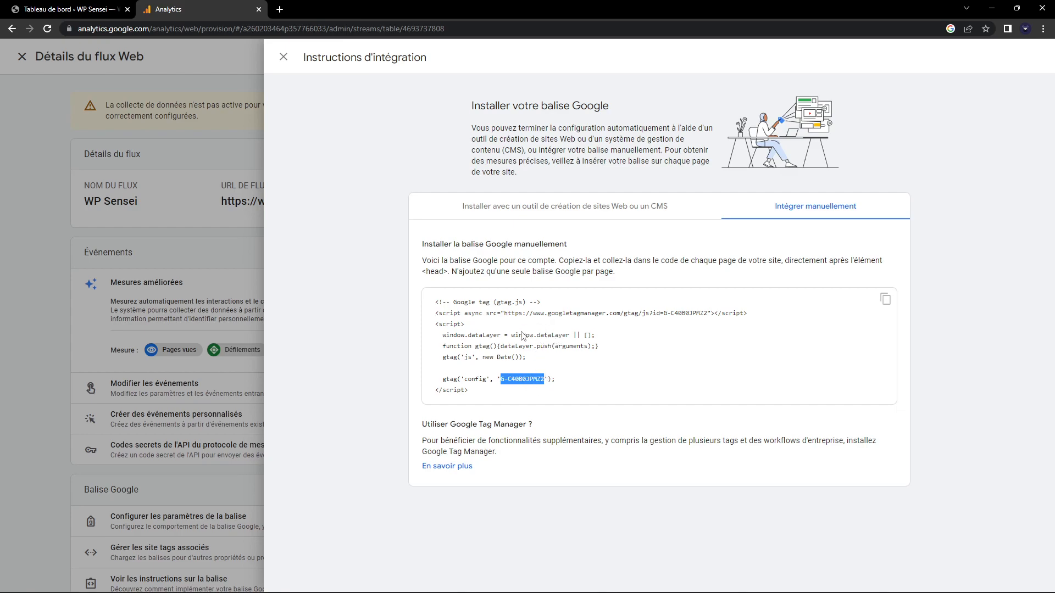
pyautogui.click(884, 300)
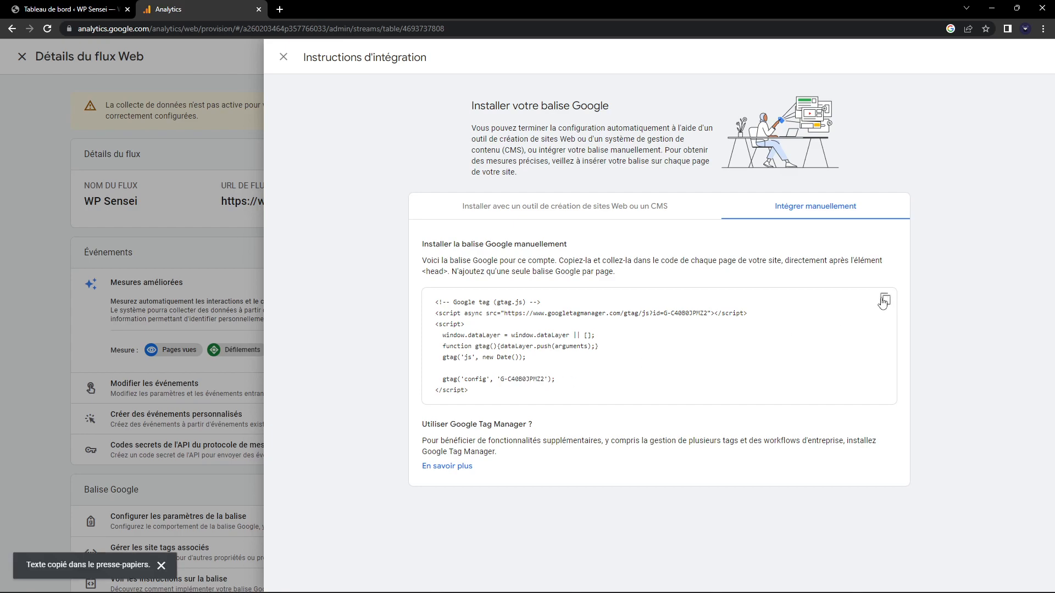
# - Switch to the WordPress dashboard and open the Twenty Twenty-One header.php in the theme file editor, accepting the direct-editing warning
pyautogui.click(74, 9)
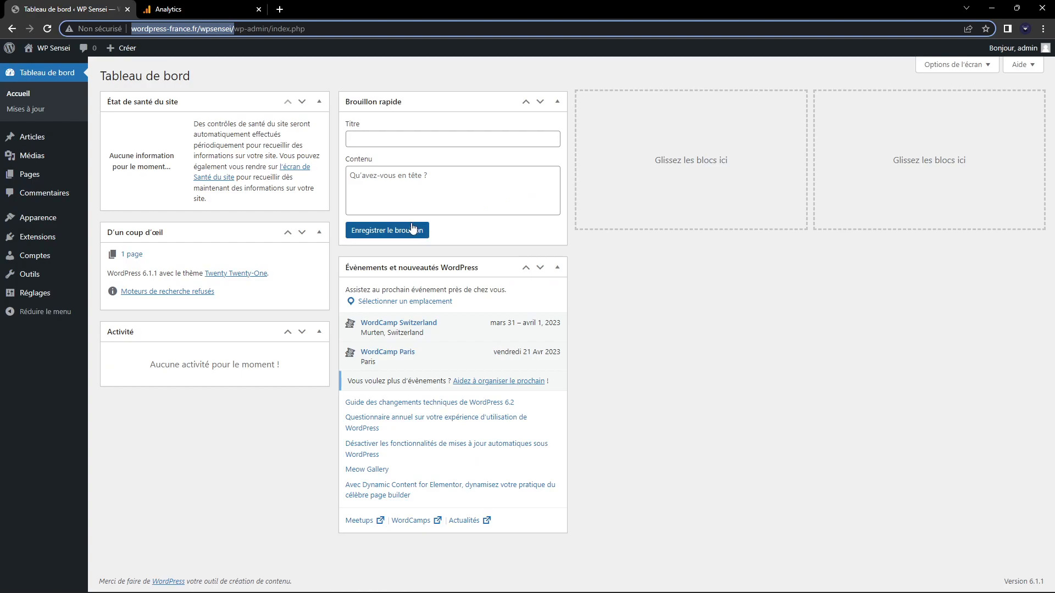
pyautogui.moveTo(30, 217)
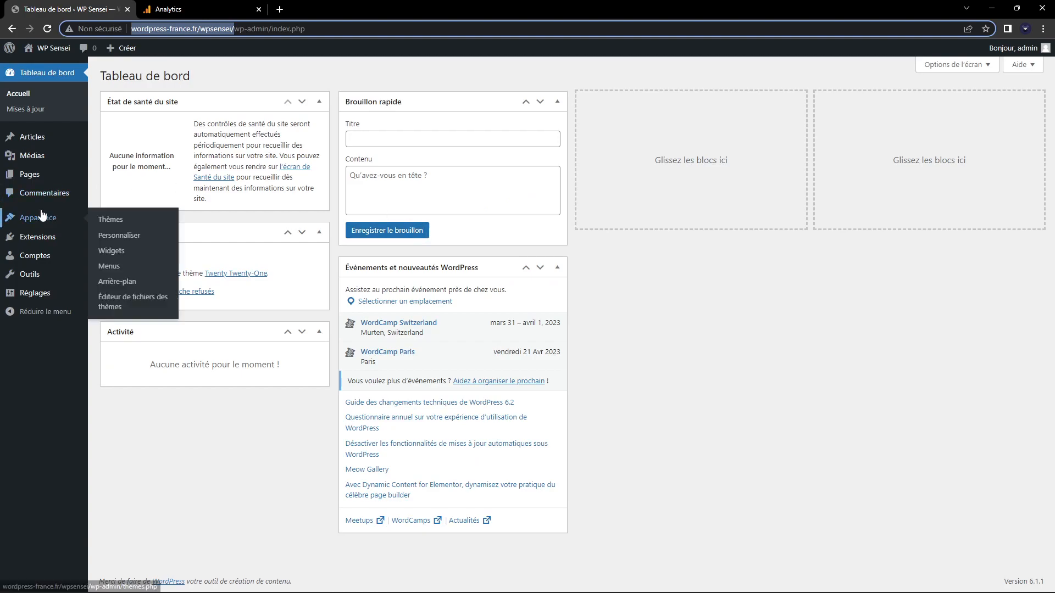
pyautogui.click(136, 298)
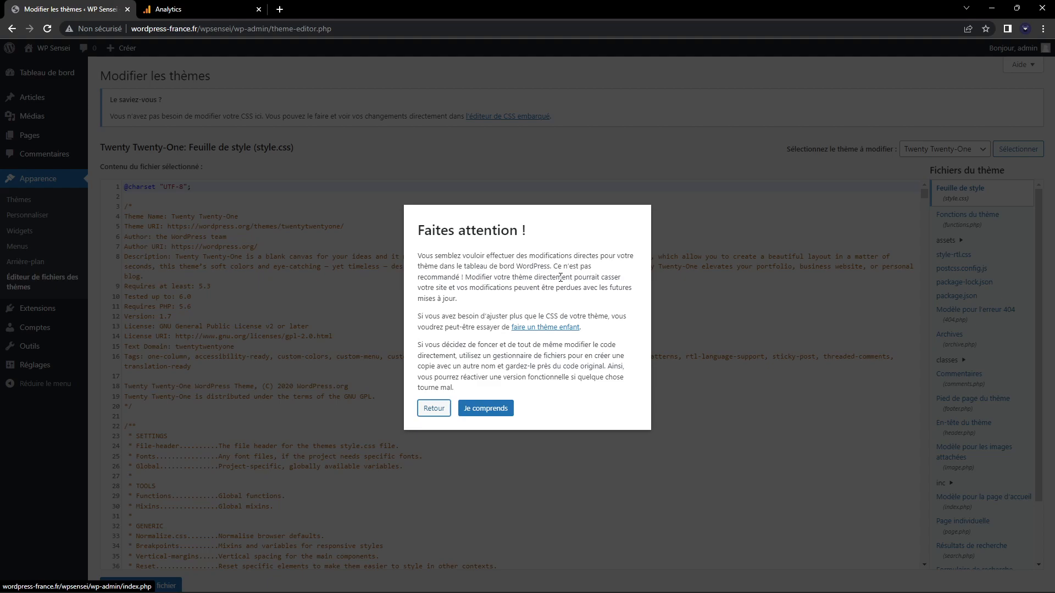
pyautogui.click(486, 408)
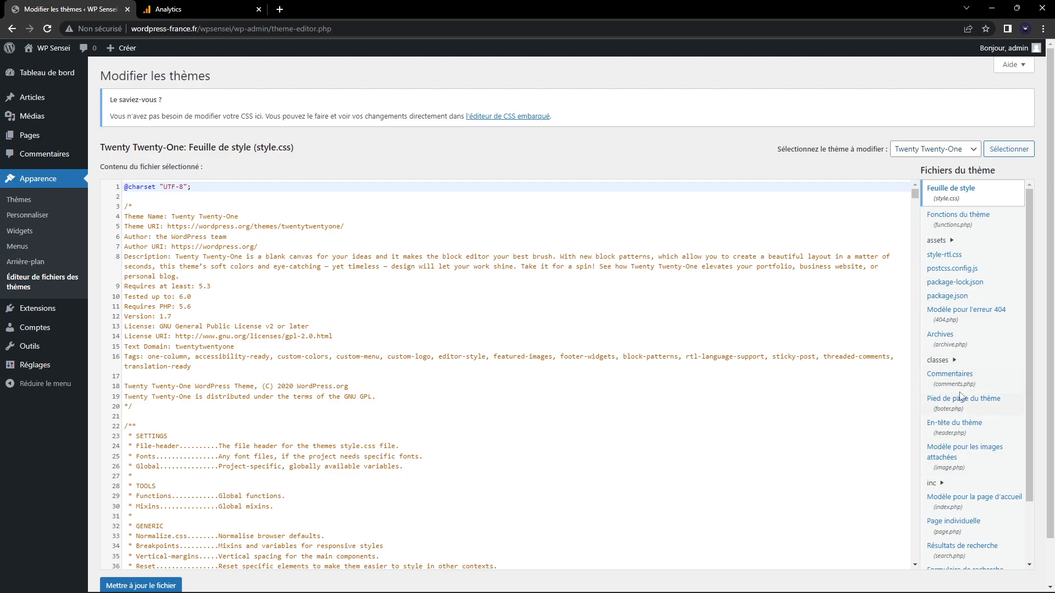
pyautogui.click(988, 432)
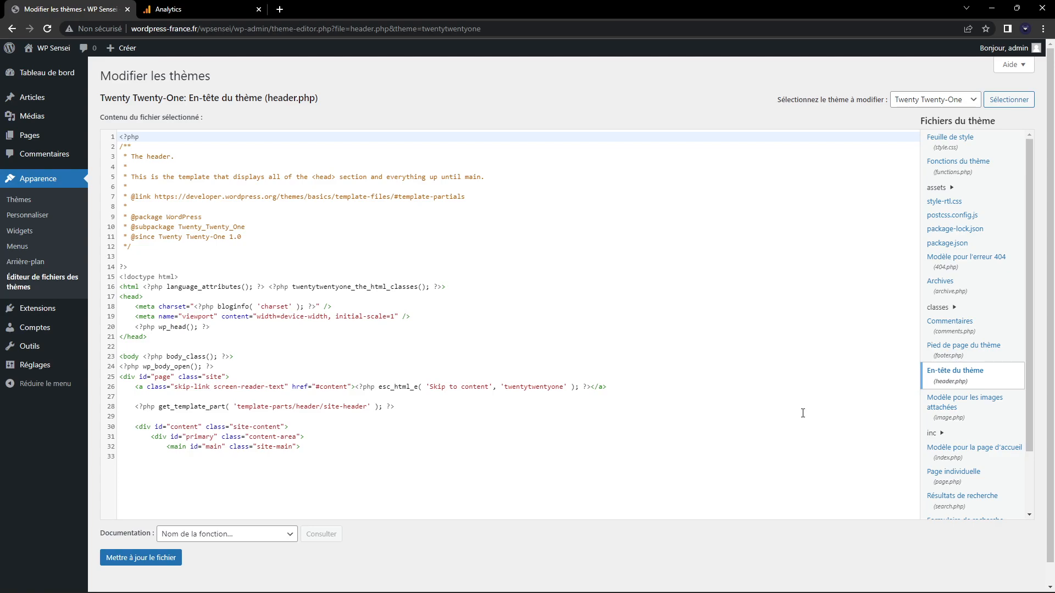
# - Paste the copied Google tag on a new line between wp_head() and the closing </head> in header.php and save the file
pyautogui.click(181, 10)
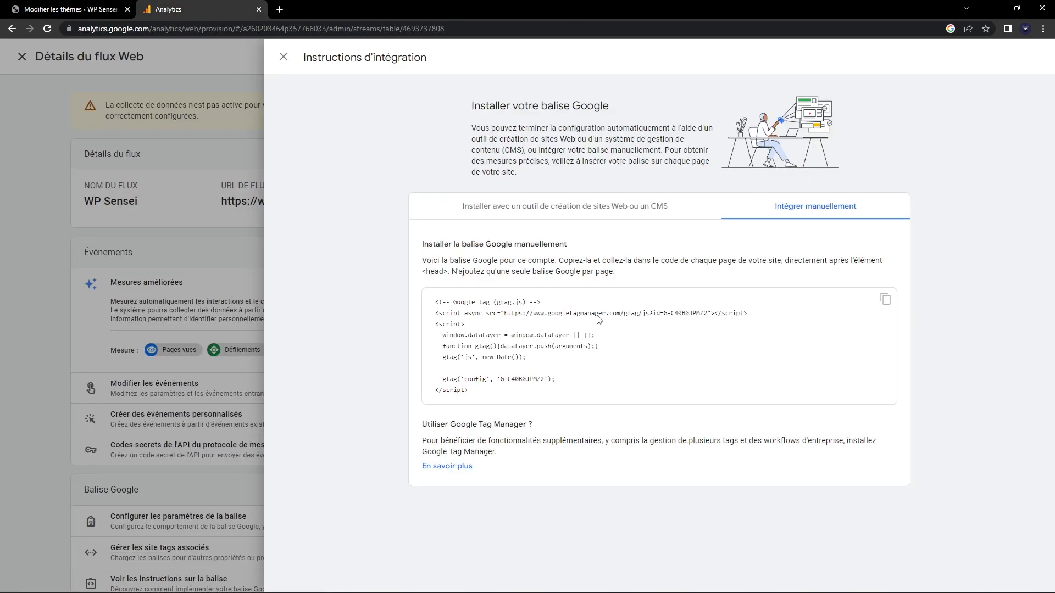
pyautogui.click(77, 9)
pyautogui.click(226, 328)
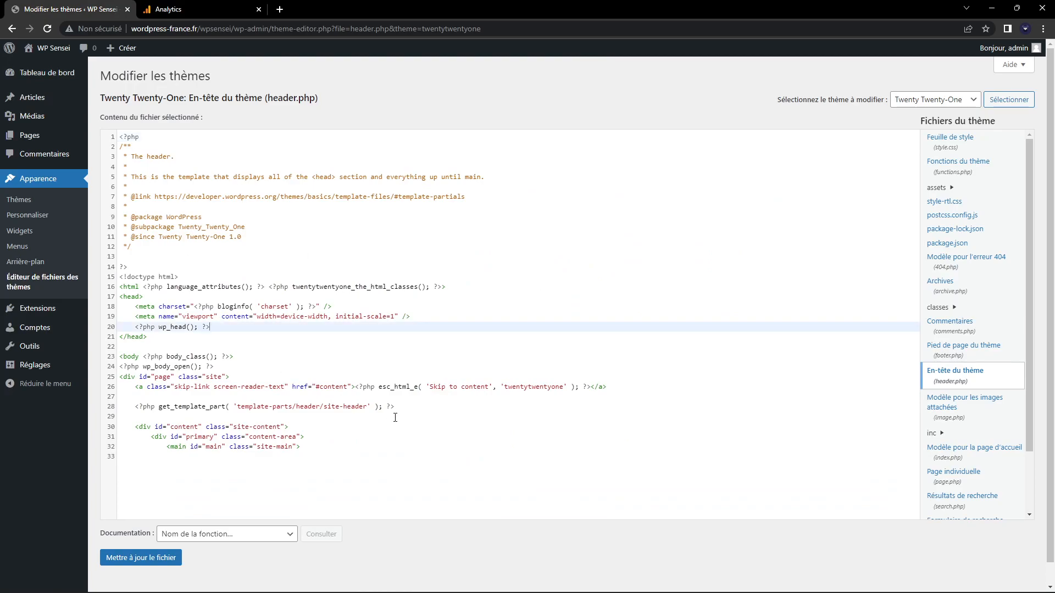
pyautogui.click(122, 296)
pyautogui.click(166, 340)
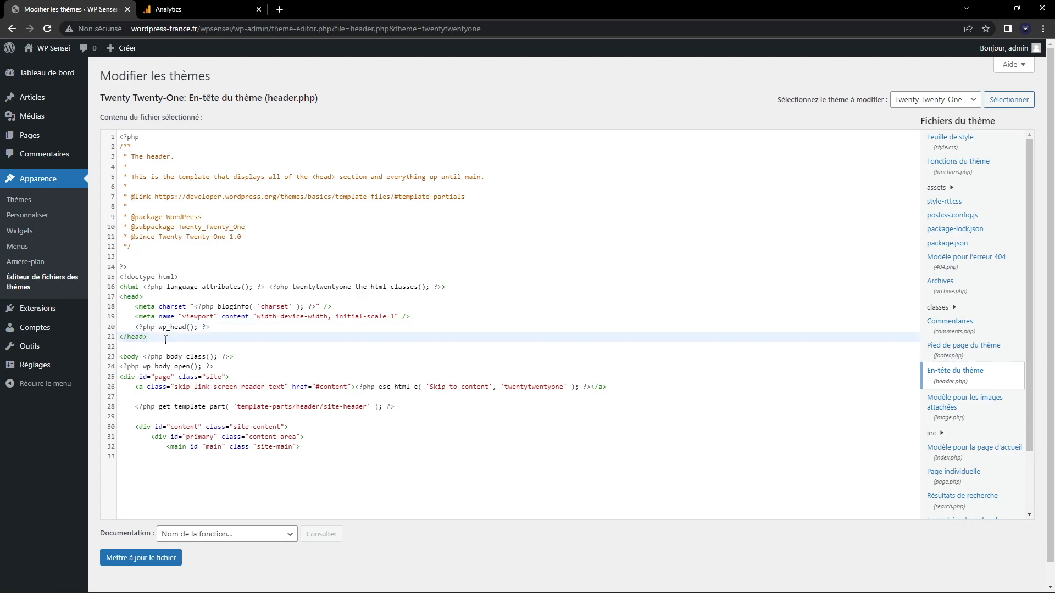
pyautogui.doubleClick(128, 357)
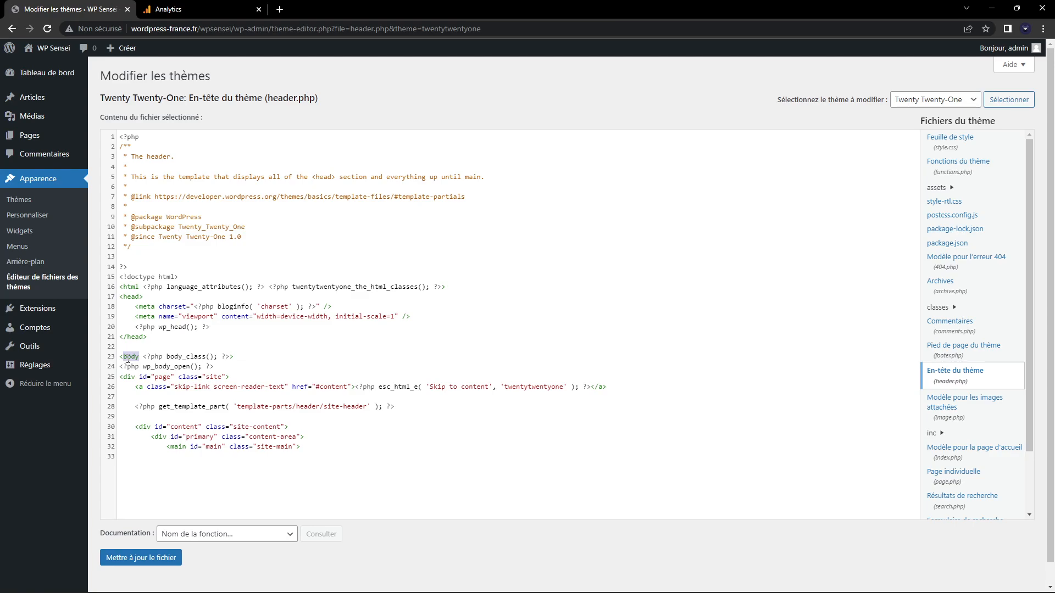
pyautogui.moveTo(222, 337); pyautogui.dragTo(231, 328)
pyautogui.click(232, 329)
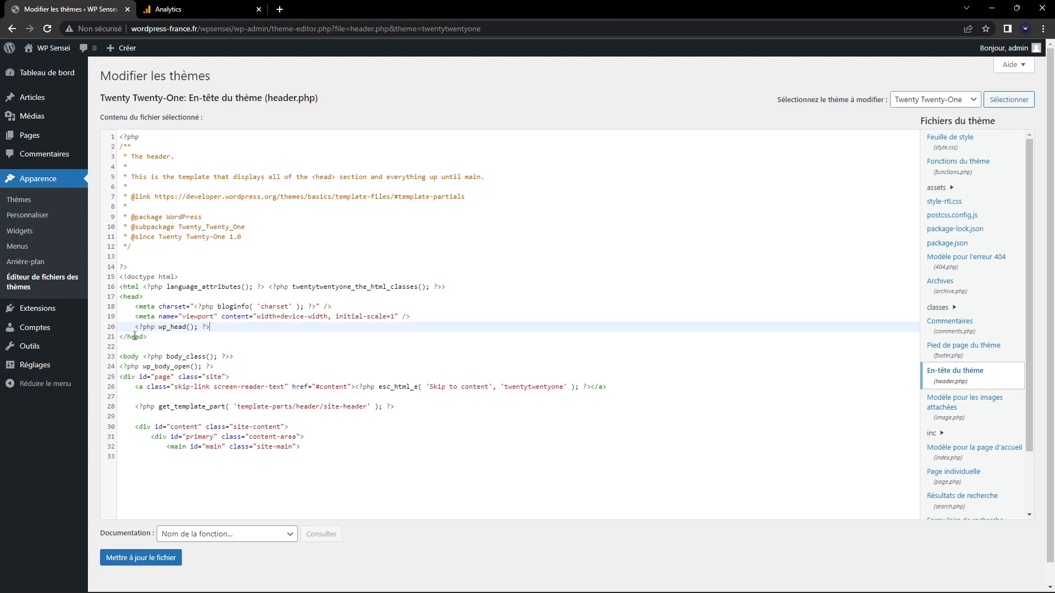
pyautogui.press('Return')
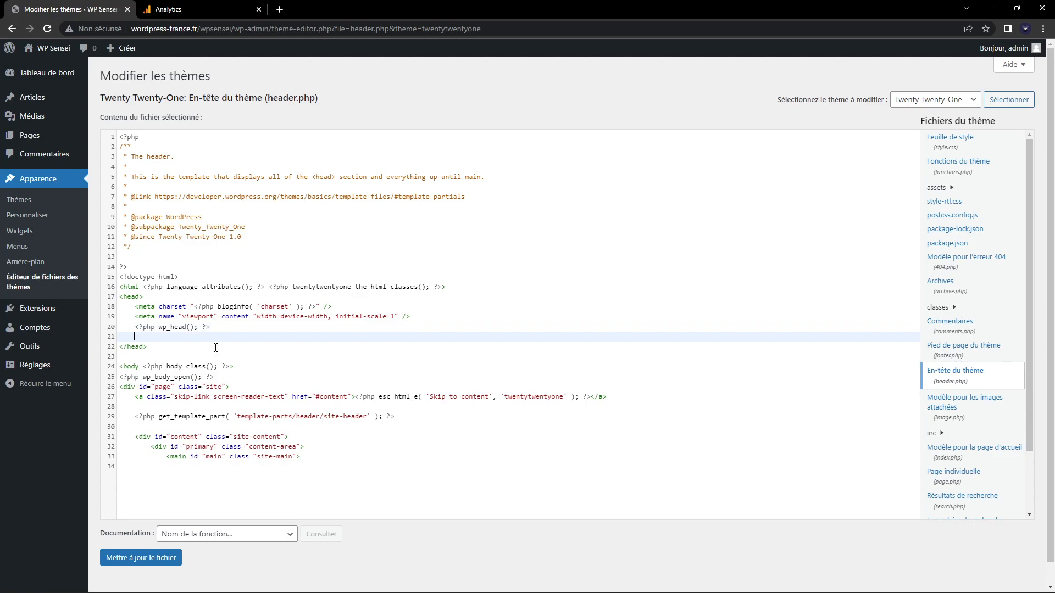
pyautogui.hotkey('ctrl', 'v')
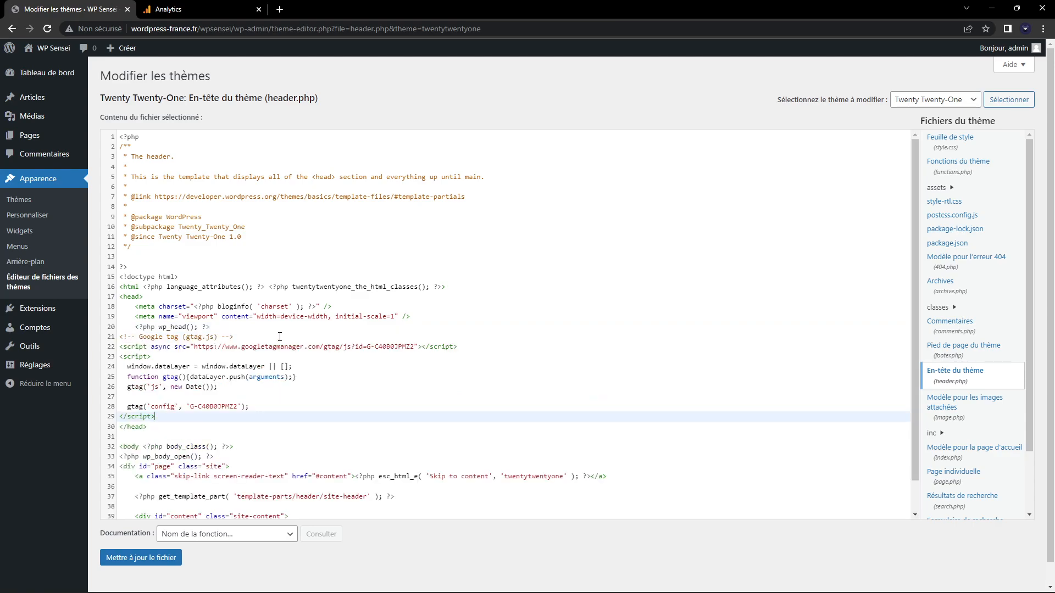
pyautogui.click(139, 557)
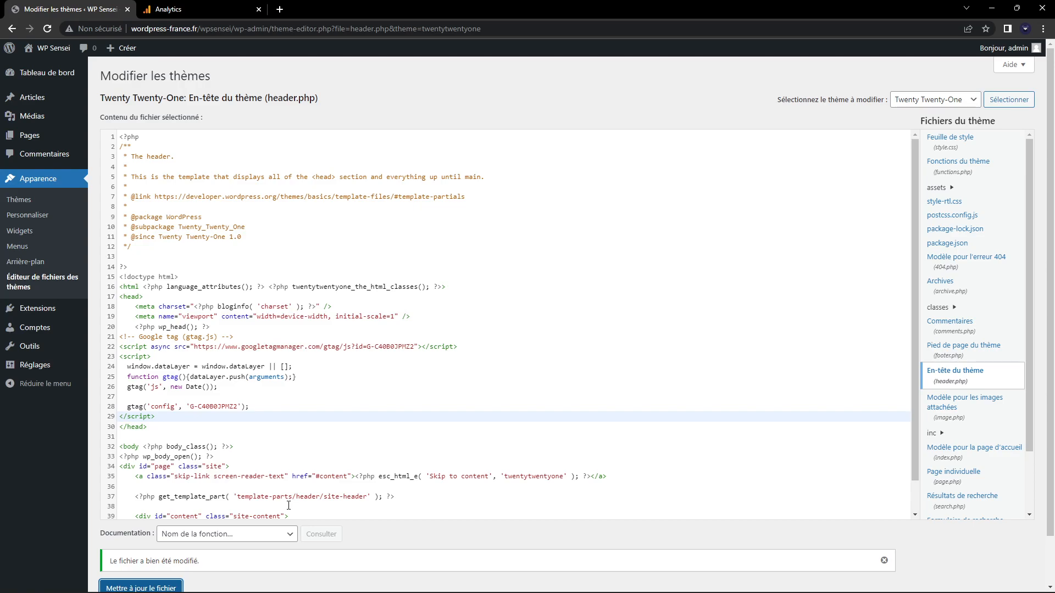
# - Switch to Google Analytics and close the installation instructions and the WP Sensei web stream details, returning to the data streams list
pyautogui.click(168, 10)
pyautogui.click(165, 111)
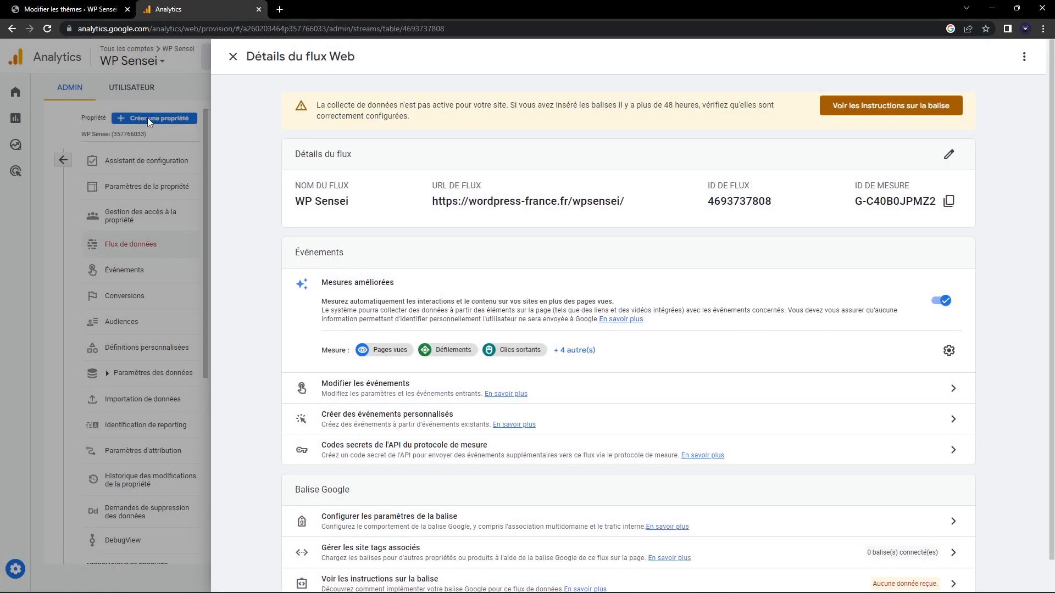
pyautogui.click(148, 117)
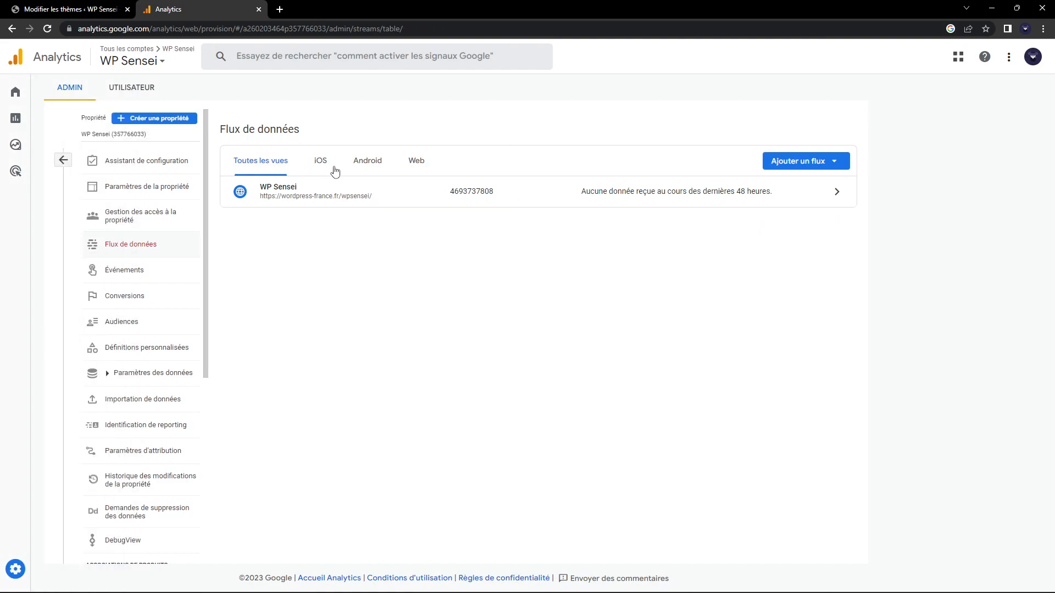
# - Switch to the WordPress dashboard, go to adding a new plugin and search the plugin directory for "analytics"
pyautogui.click(61, 9)
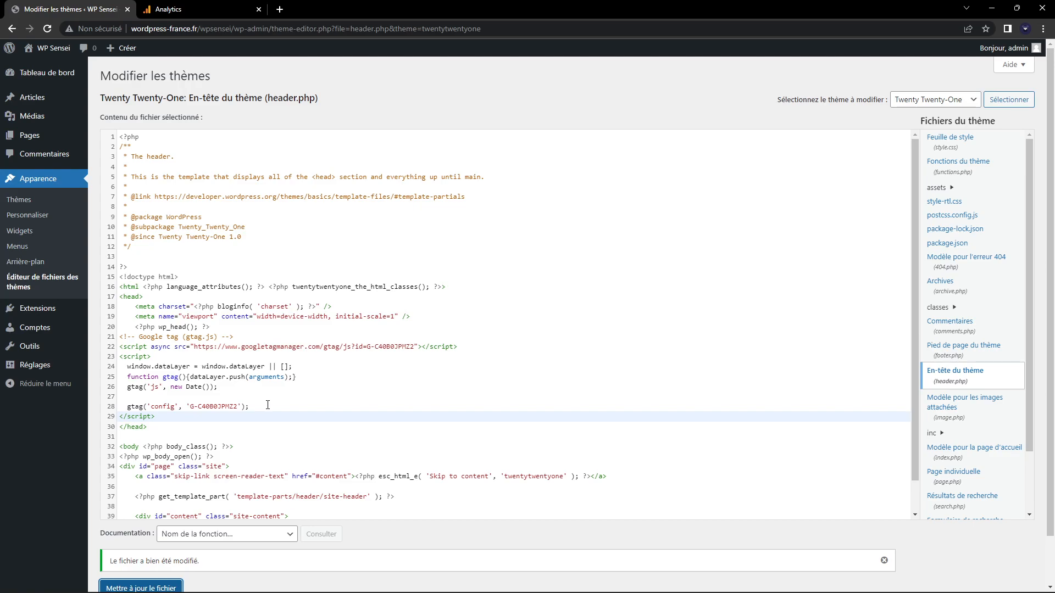
pyautogui.click(65, 319)
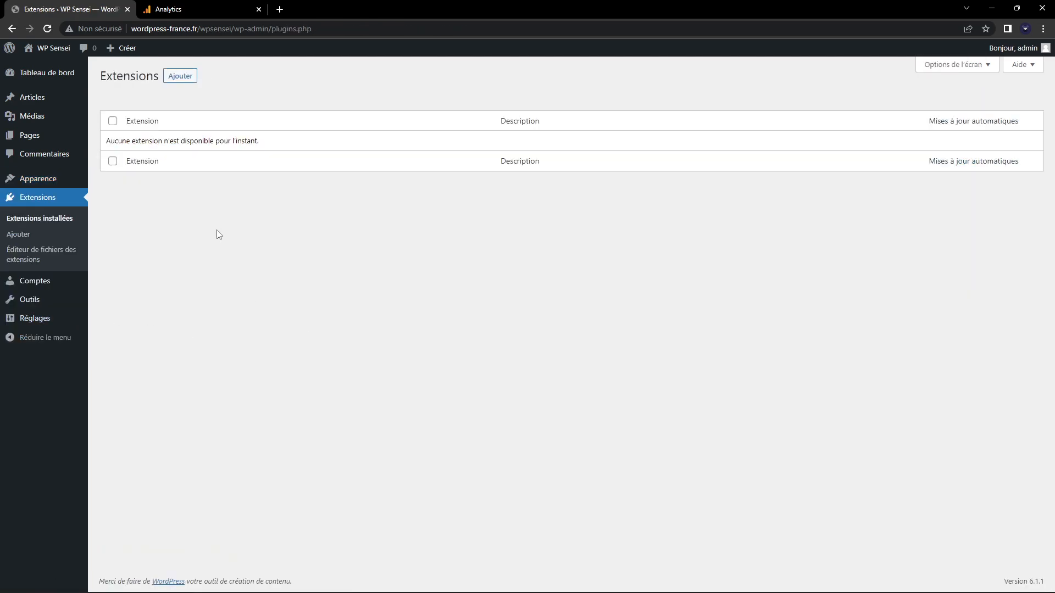
pyautogui.click(186, 79)
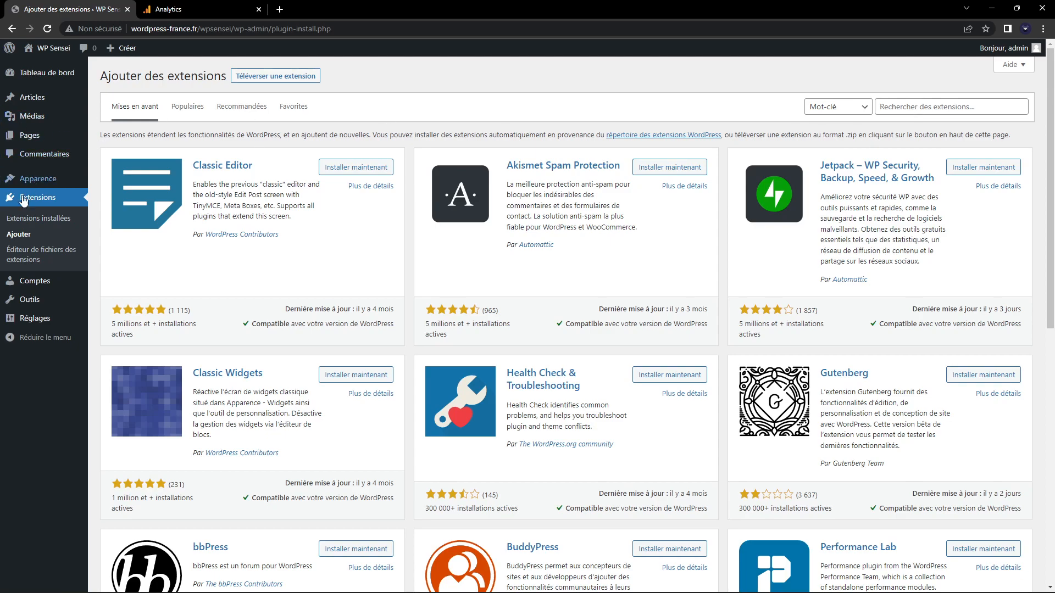
pyautogui.click(904, 105)
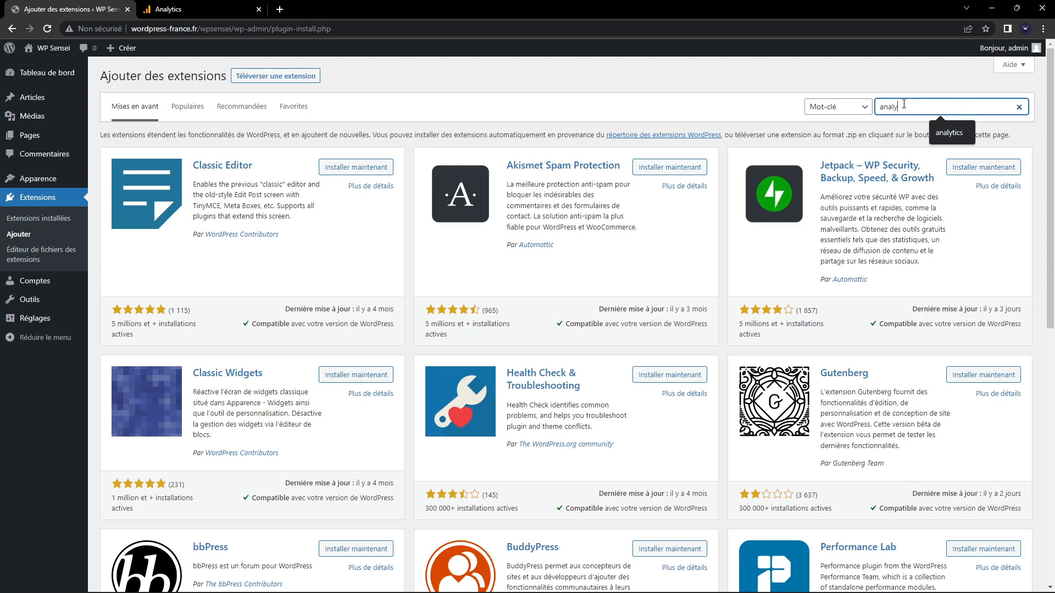
pyautogui.write('cs')
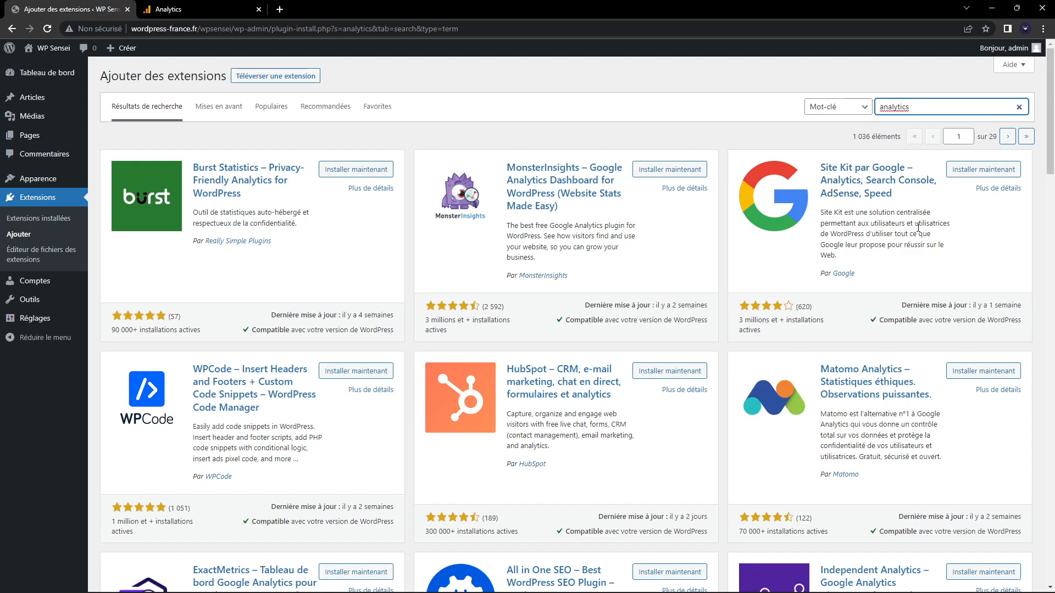
# - Install and activate the Site Kit plugin by Google
pyautogui.click(967, 169)
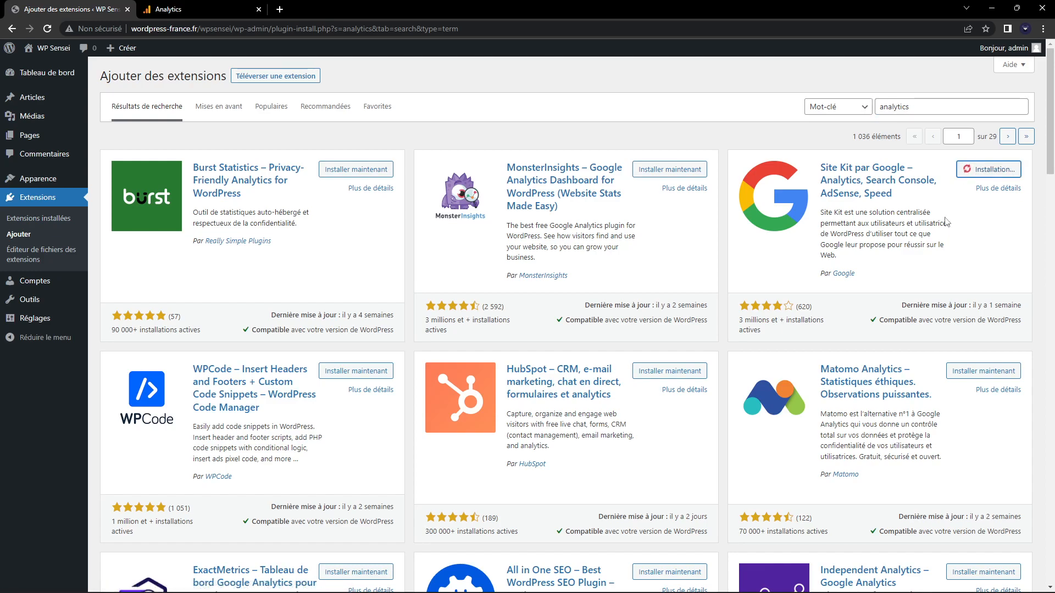
pyautogui.moveTo(817, 274); pyautogui.dragTo(888, 277)
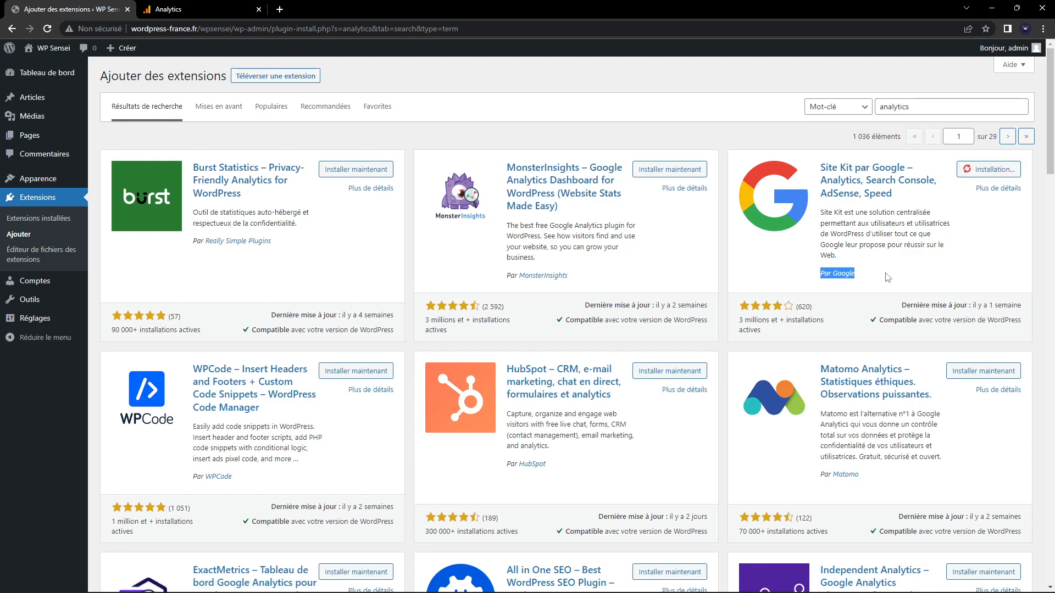
pyautogui.click(943, 270)
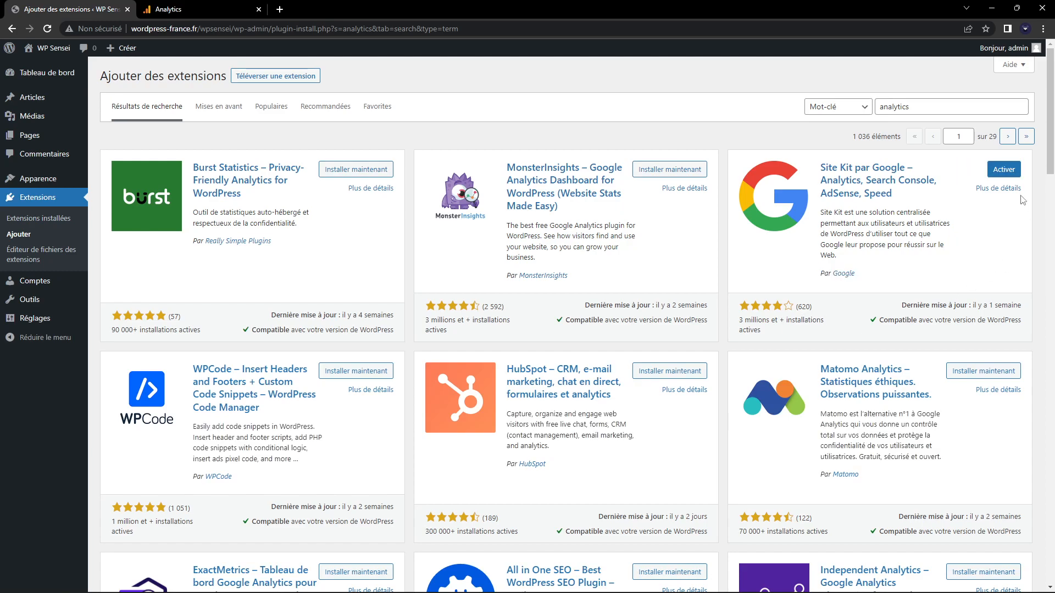
pyautogui.click(1011, 172)
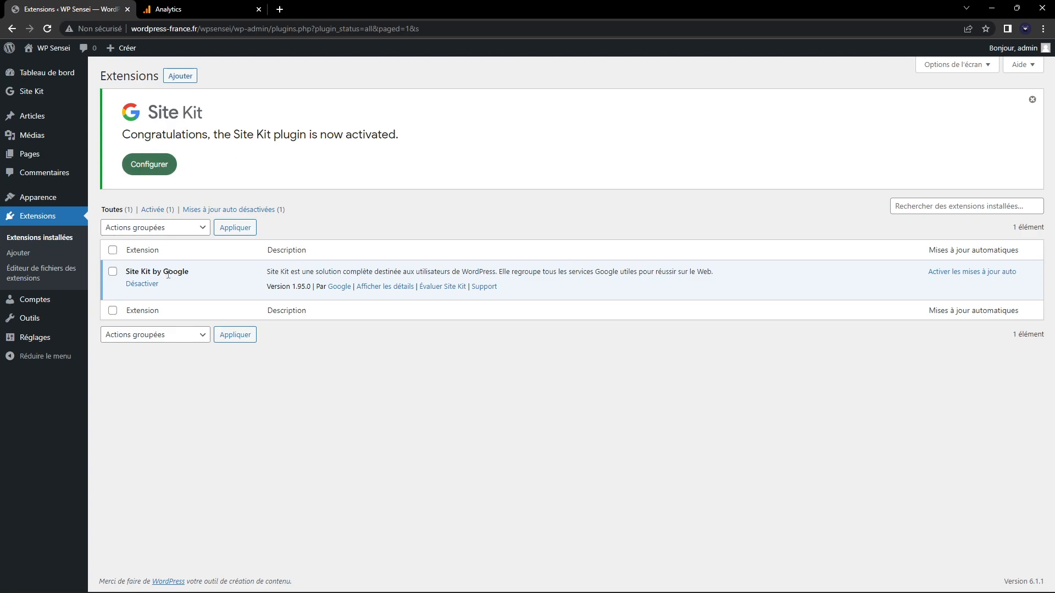
# - Start the Site Kit setup with the Google Analytics connection included and sign in with the existing Google account
pyautogui.click(164, 164)
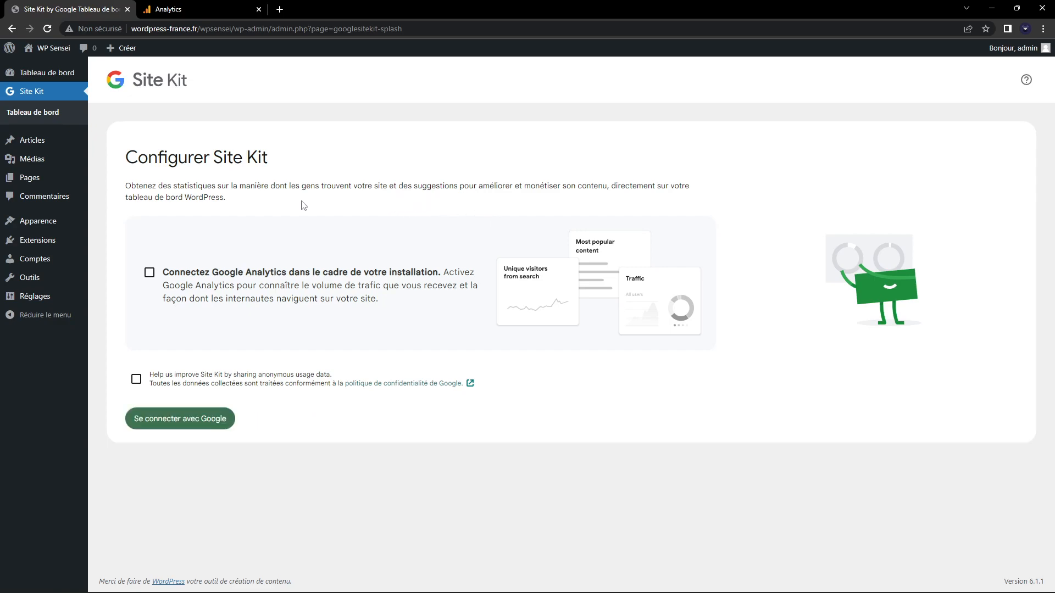
pyautogui.click(210, 274)
pyautogui.click(155, 428)
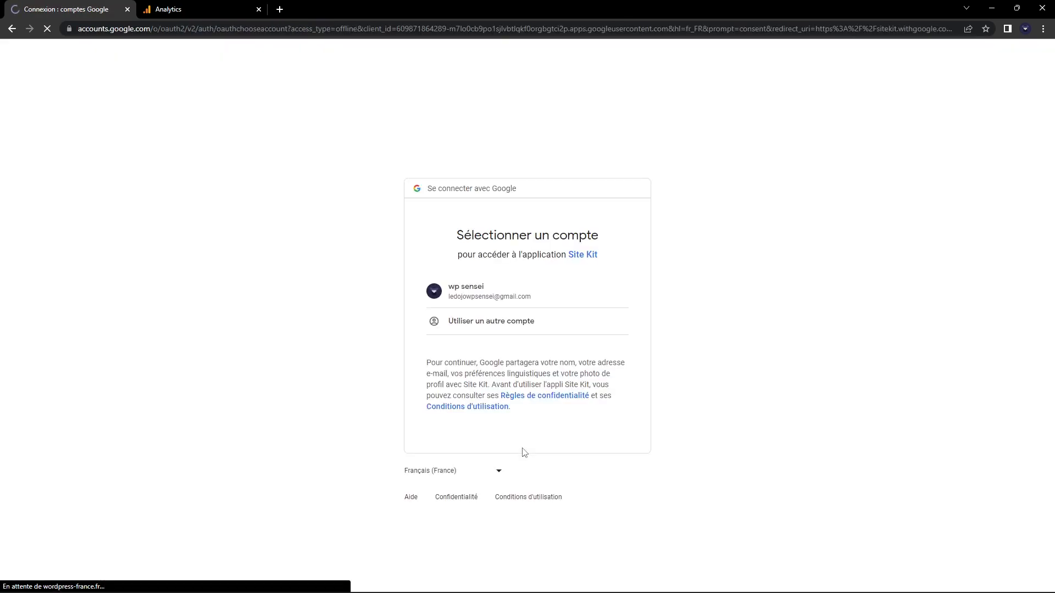
pyautogui.click(527, 293)
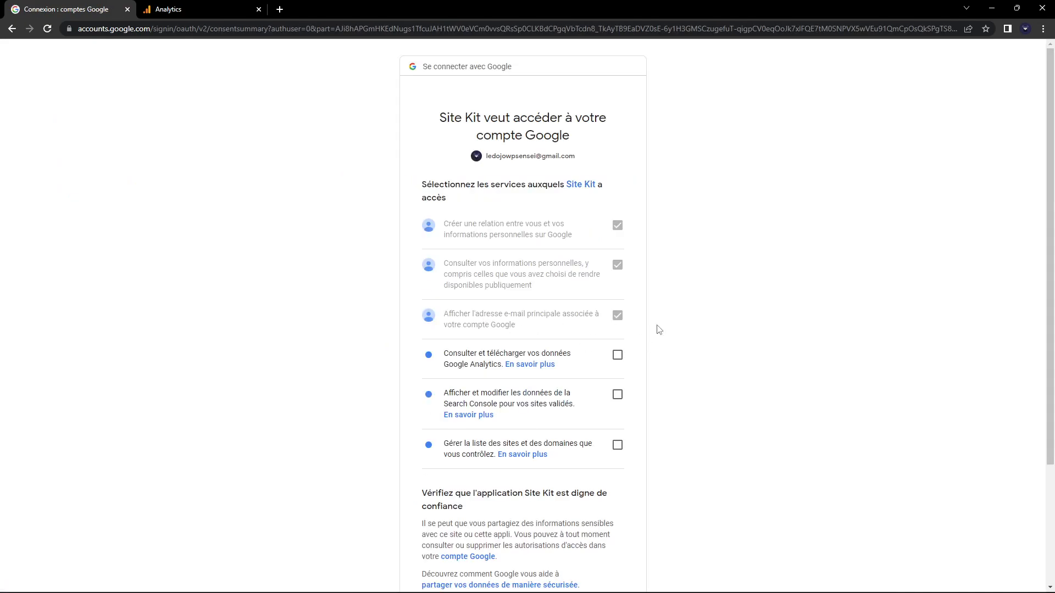
# - Grant Site Kit access to Google Analytics data, Search Console data and the list of managed sites and domains
pyautogui.click(617, 354)
pyautogui.click(617, 395)
pyautogui.click(618, 445)
pyautogui.scroll(-2, 756, 348)
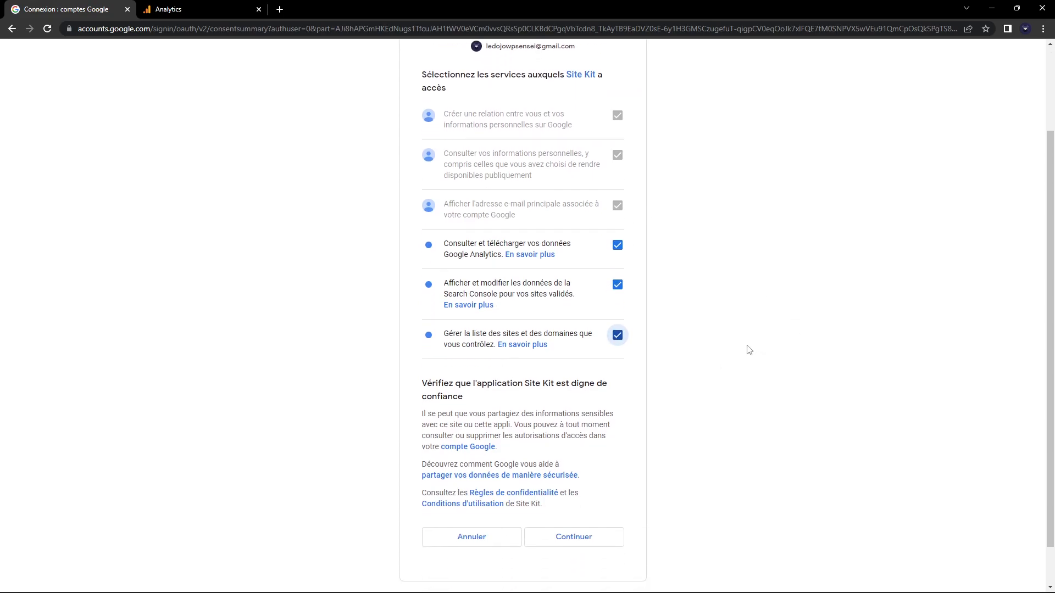
pyautogui.click(596, 537)
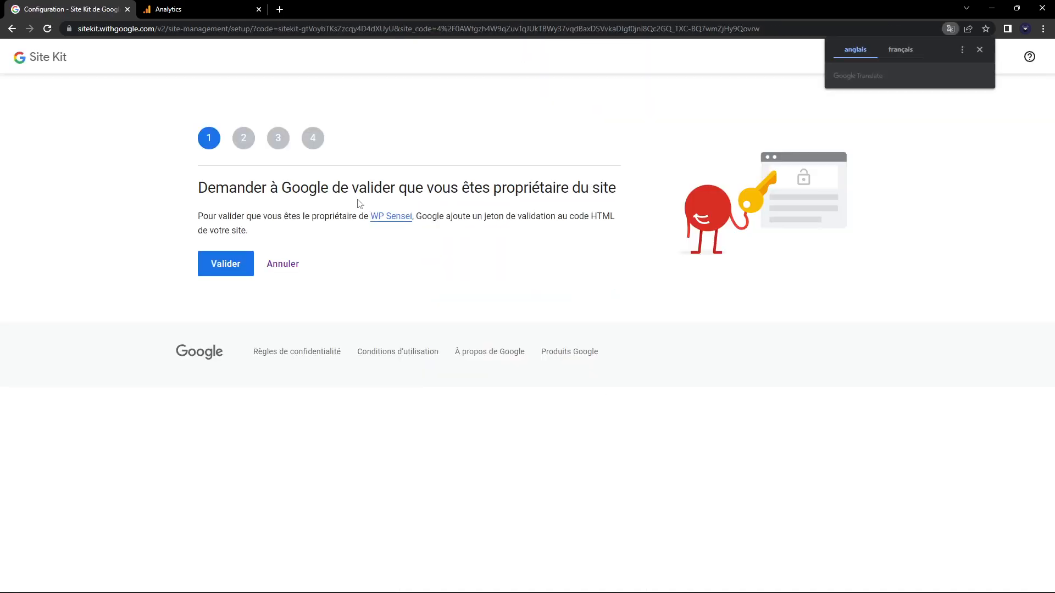
# - Complete the Site Kit setup stages: validate site ownership, authorise dashboard metrics, configure Search Console and proceed to the Google Analytics configuration
pyautogui.click(231, 260)
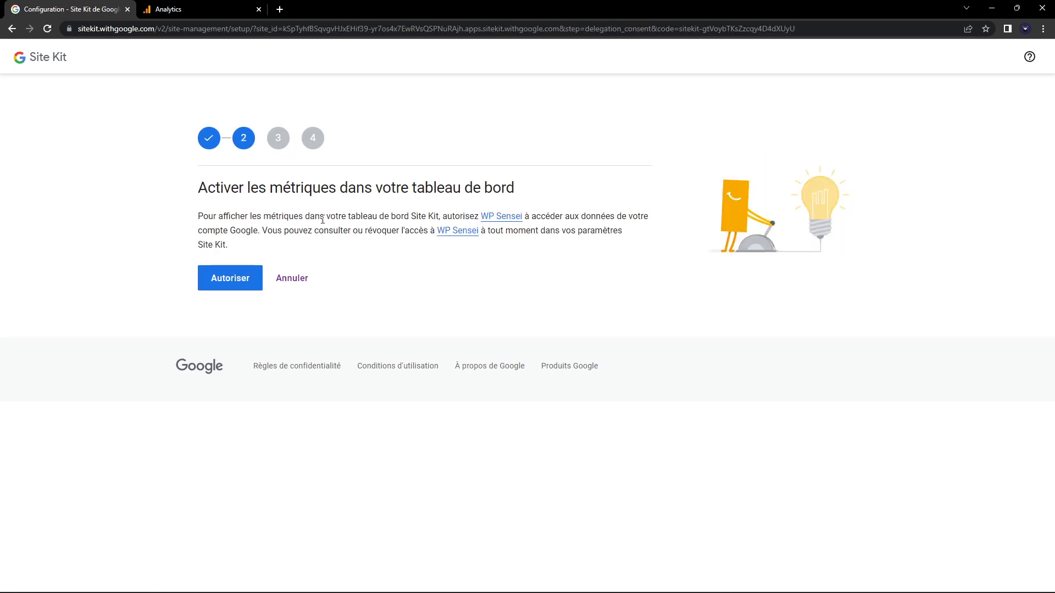
pyautogui.click(230, 278)
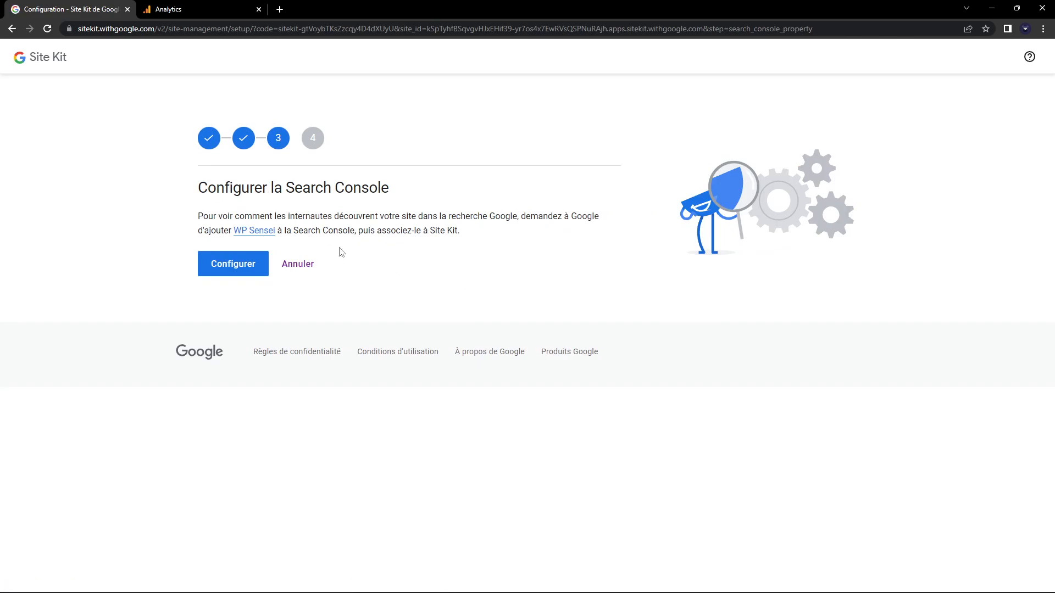
pyautogui.click(239, 264)
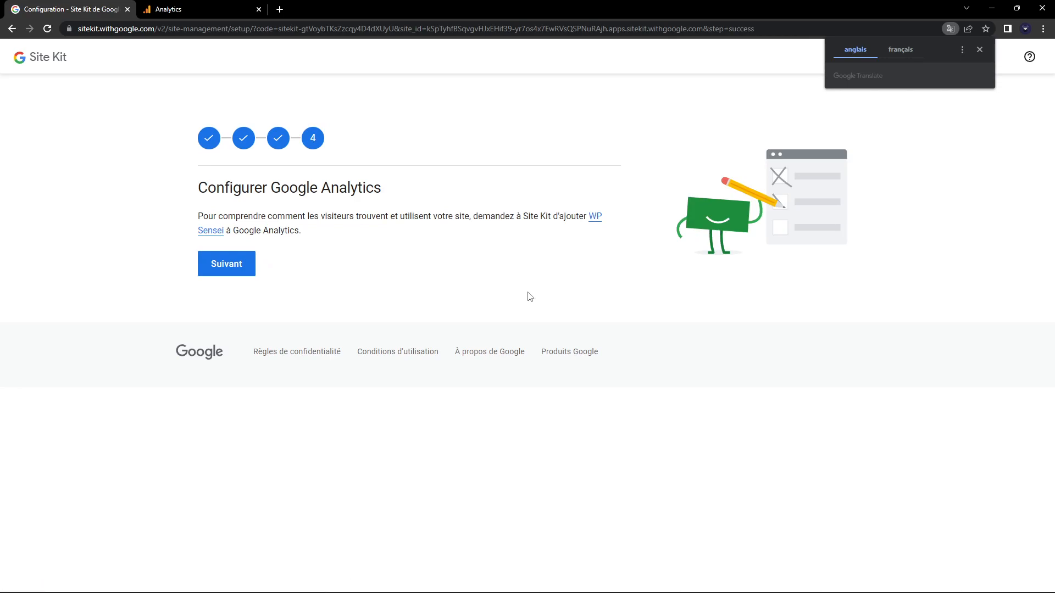
pyautogui.click(226, 263)
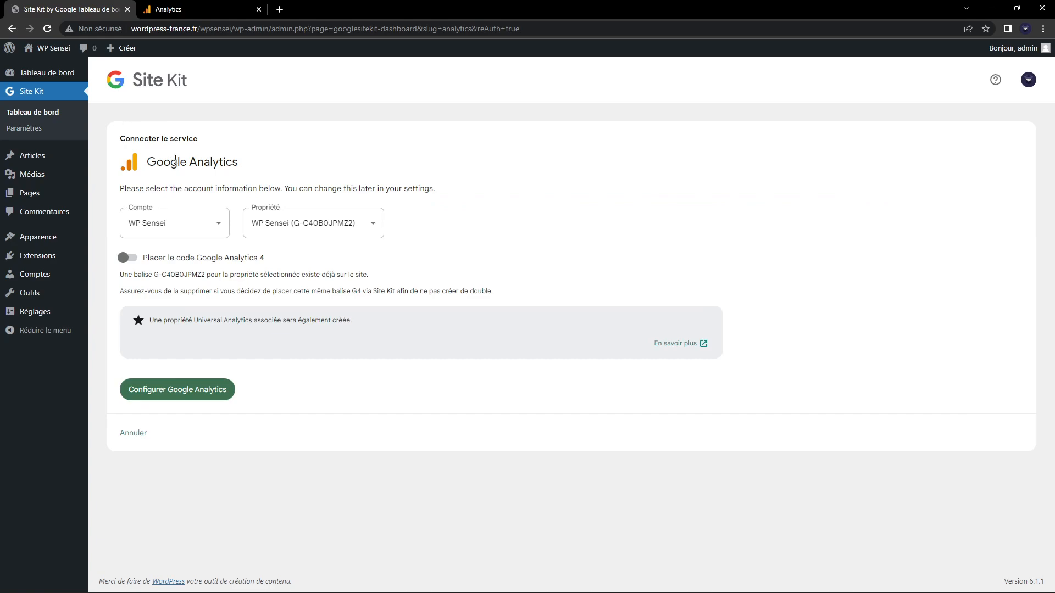
pyautogui.click(212, 224)
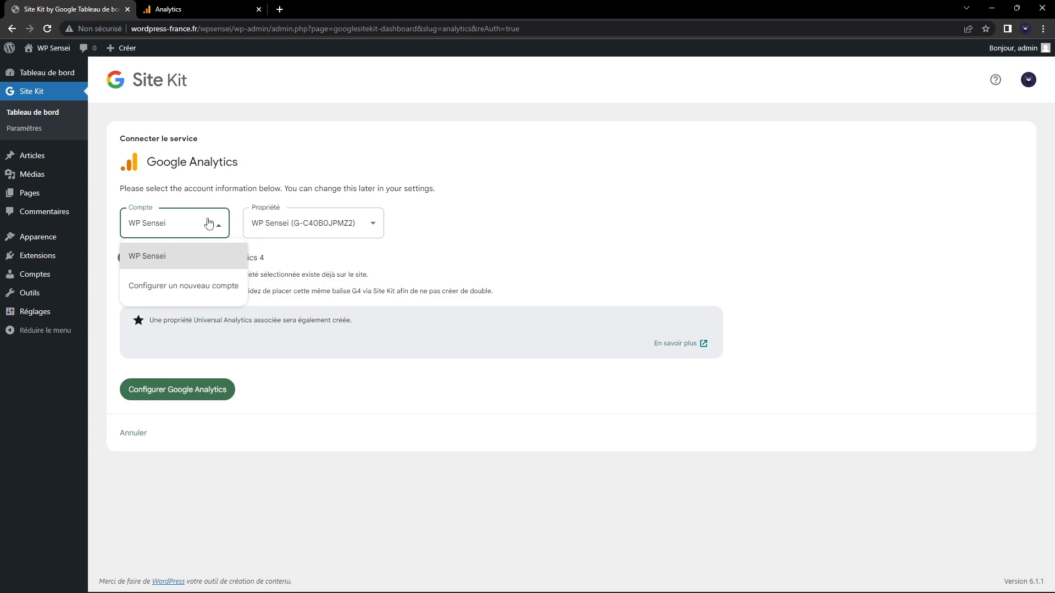
pyautogui.click(180, 286)
pyautogui.click(218, 245)
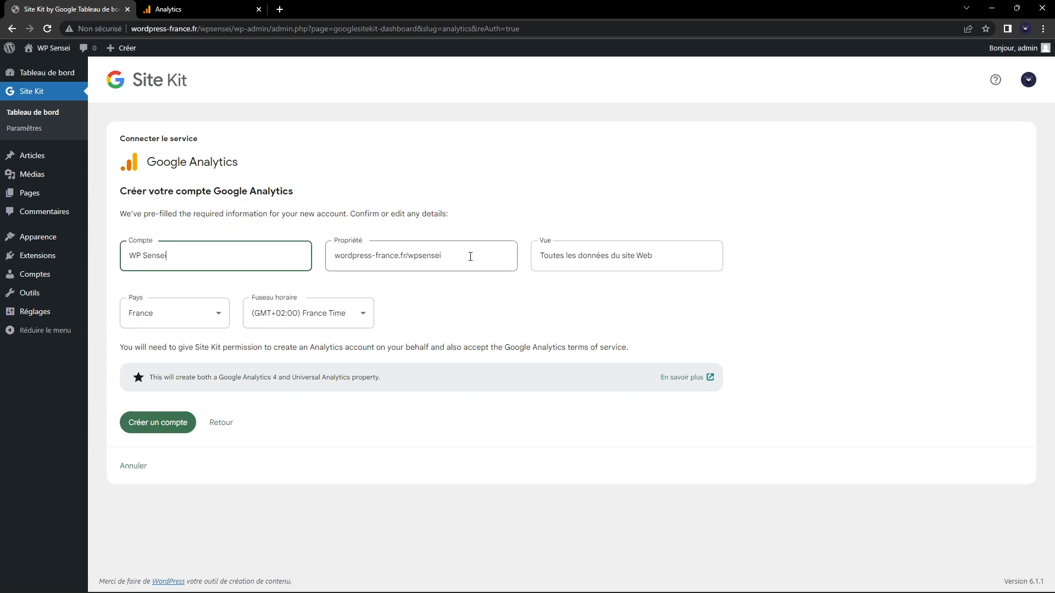
pyautogui.click(221, 422)
pyautogui.click(202, 229)
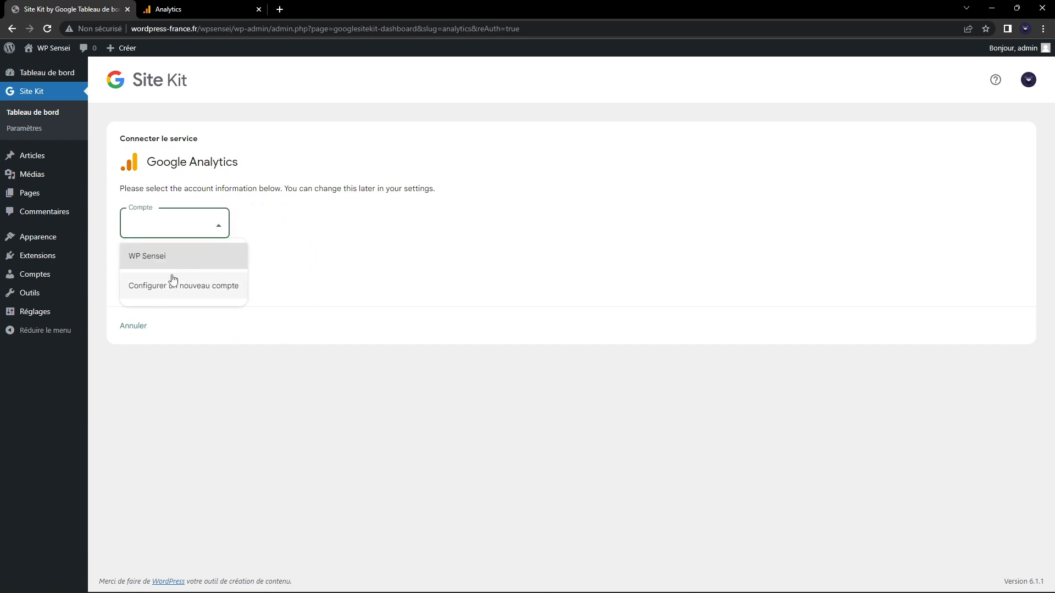
pyautogui.click(175, 259)
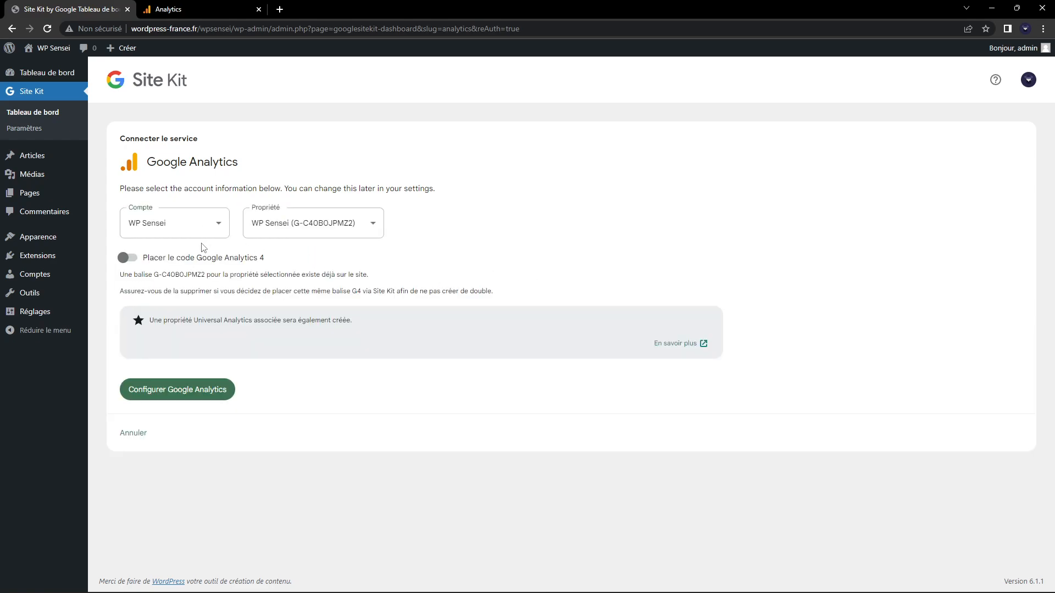
# - Configure Google Analytics with the WP Sensei account and property, and authorise Site Kit to modify Google Analytics management entities
pyautogui.click(179, 391)
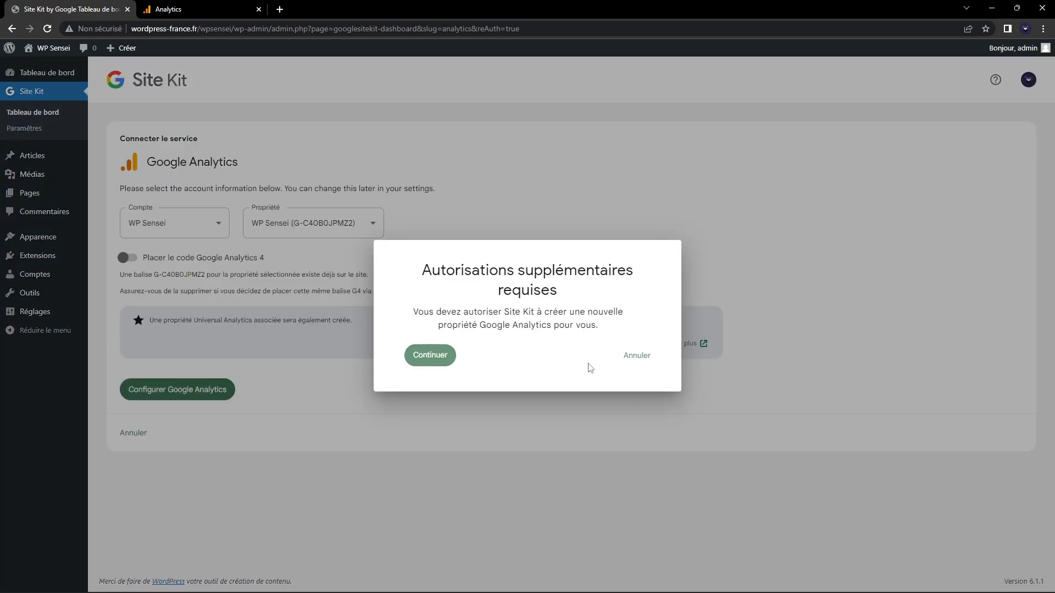
pyautogui.click(432, 357)
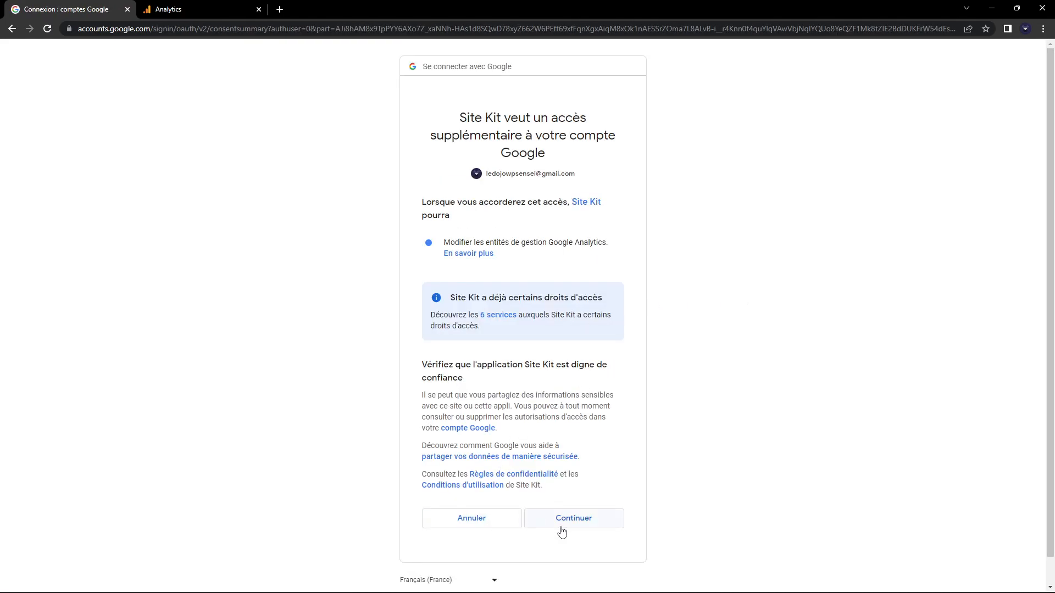
pyautogui.click(562, 531)
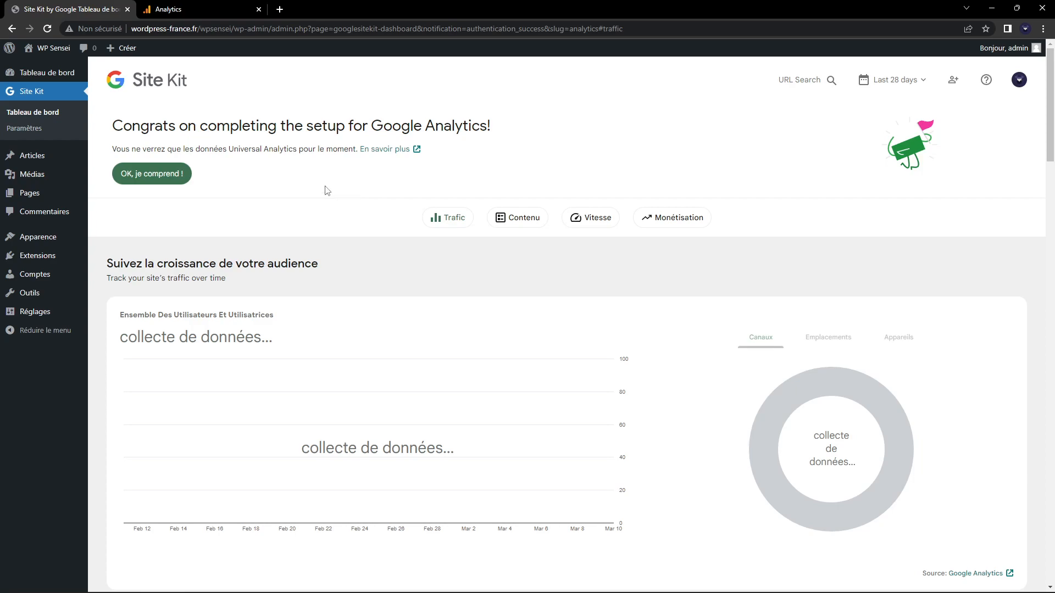
# - Examine the Site Kit dashboard's audience, search traffic and content sections, and compare with the WP Sensei data streams in Google Analytics
pyautogui.scroll(-1, 234, 185)
pyautogui.scroll(-4, 527, 229)
pyautogui.scroll(-4, 574, 198)
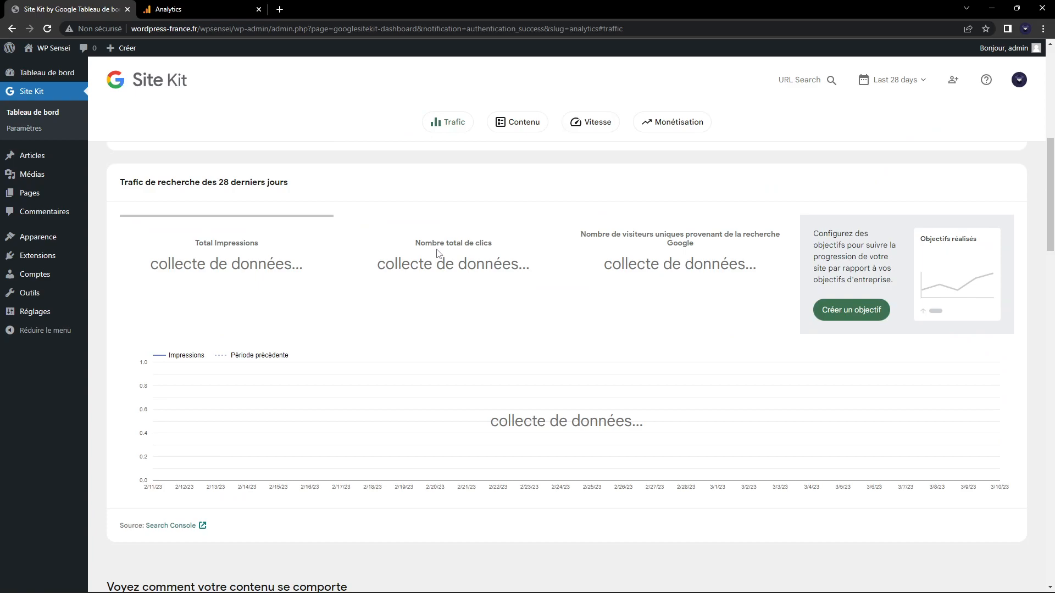
pyautogui.scroll(-10, 448, 291)
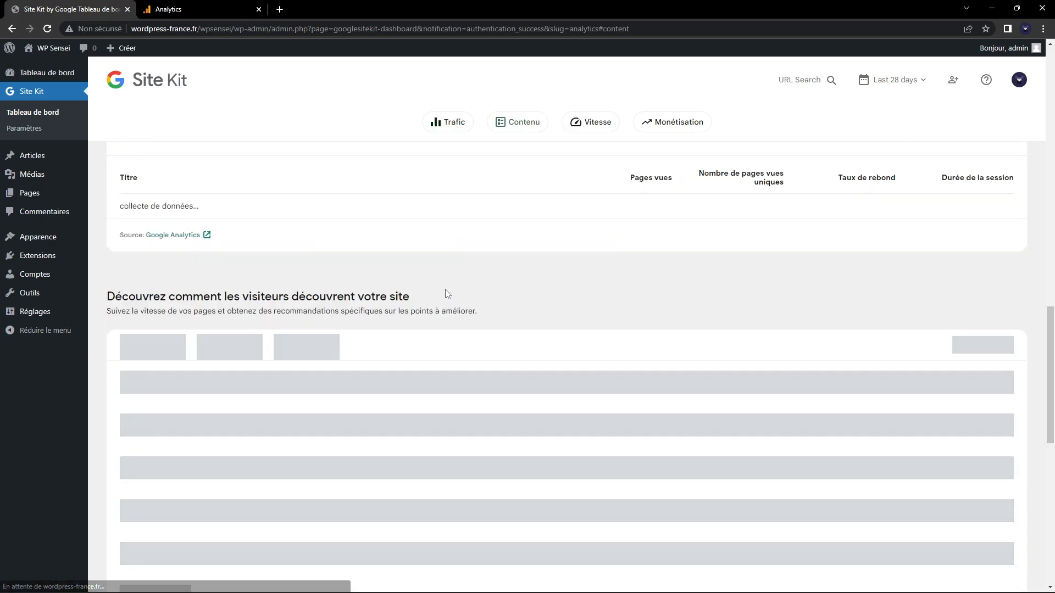
pyautogui.scroll(8, 447, 295)
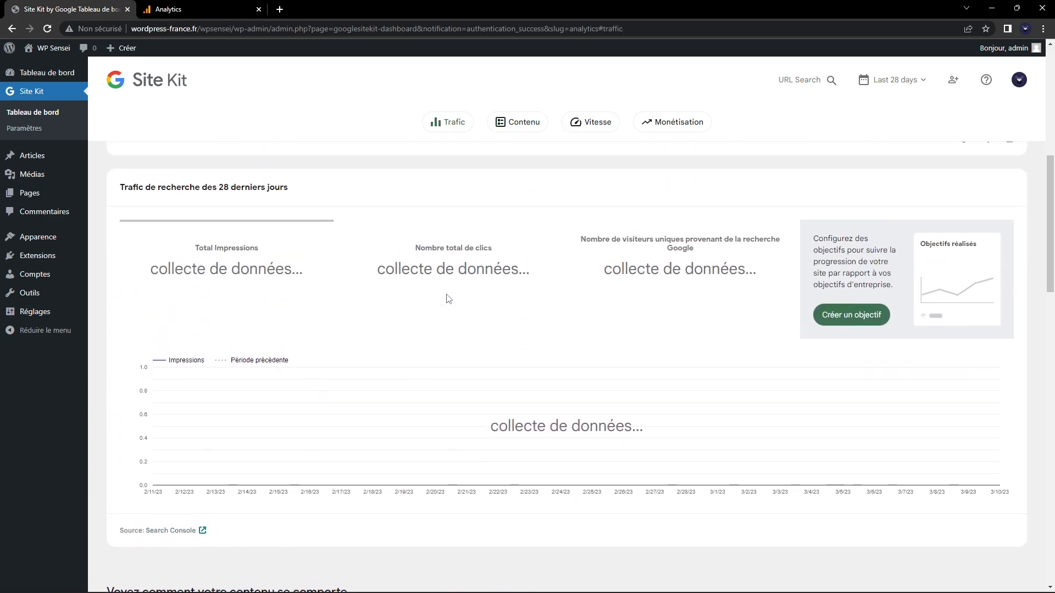
pyautogui.scroll(3, 448, 298)
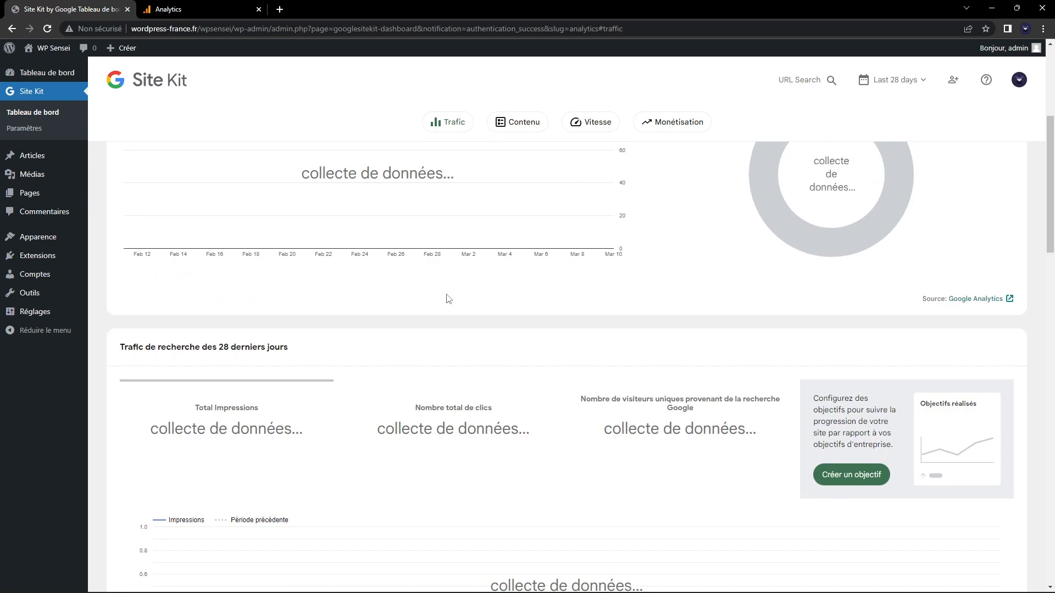
pyautogui.click(199, 9)
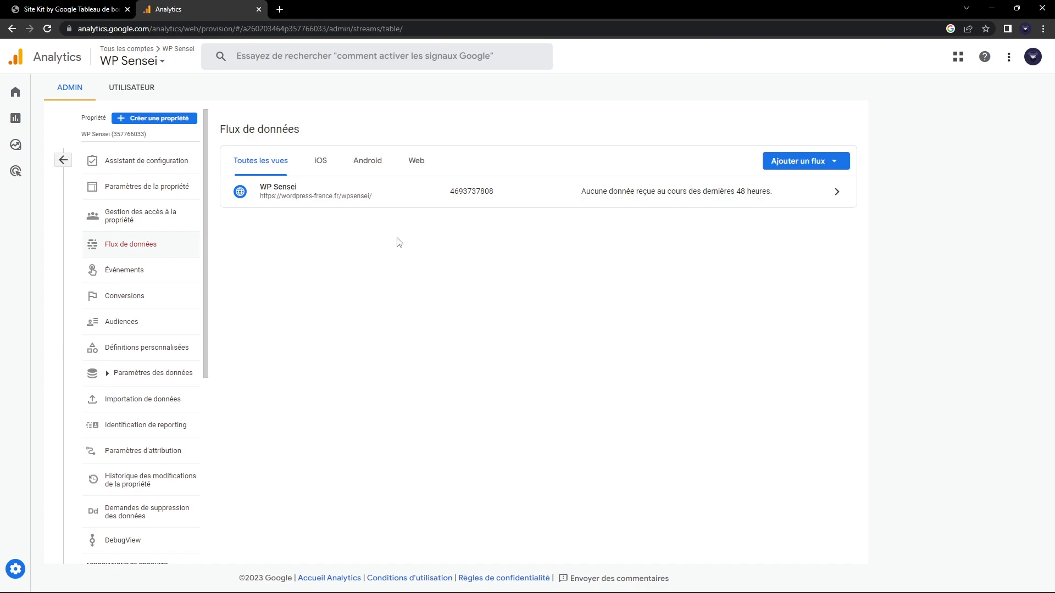
pyautogui.click(103, 6)
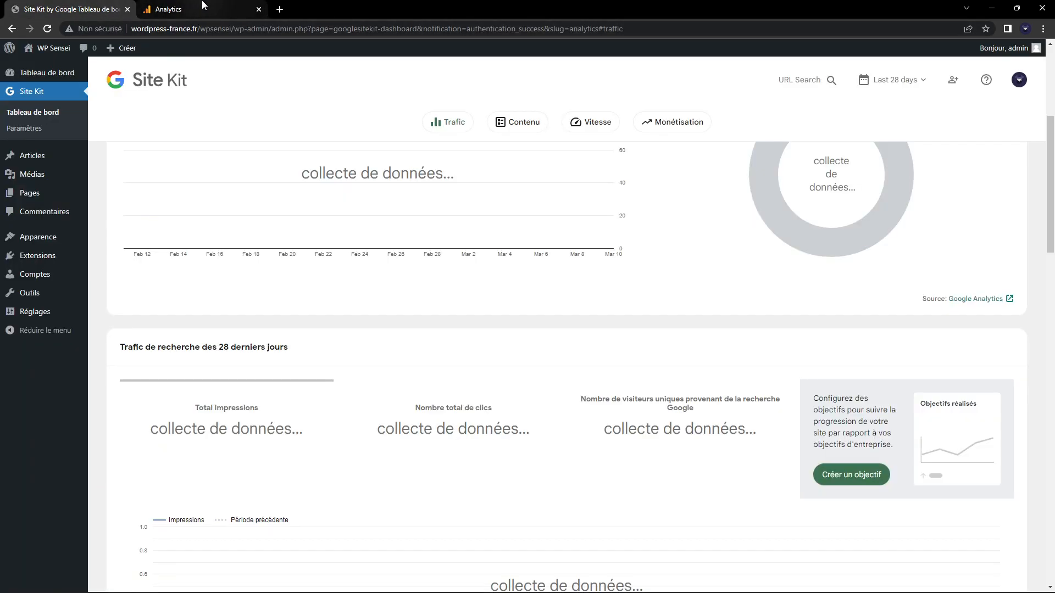
pyautogui.scroll(2, 381, 307)
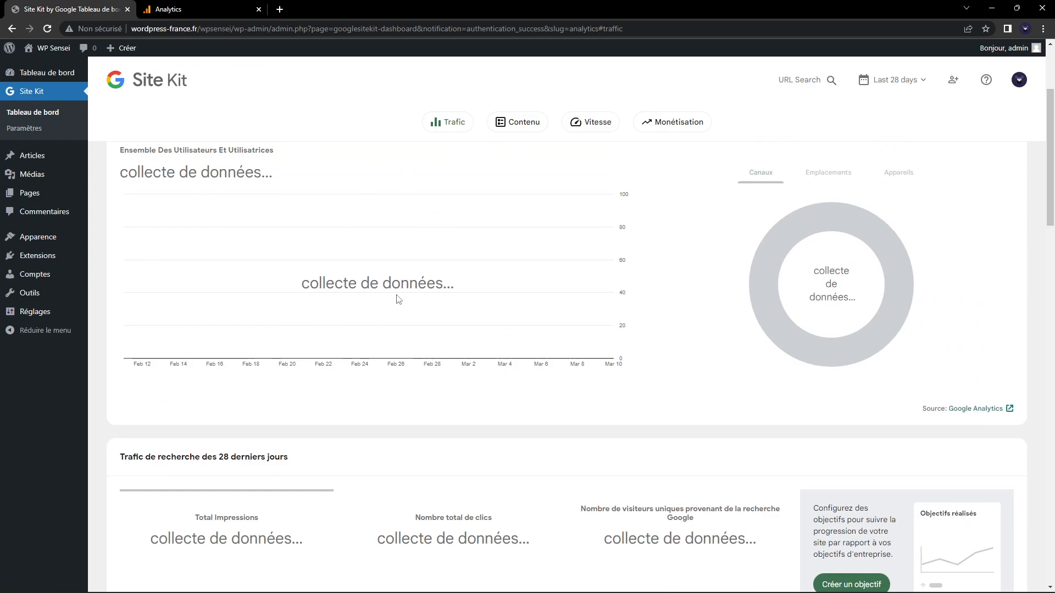
# - Open the installed WordPress themes and activate Twenty Twenty-Three as the site's theme
pyautogui.click(58, 236)
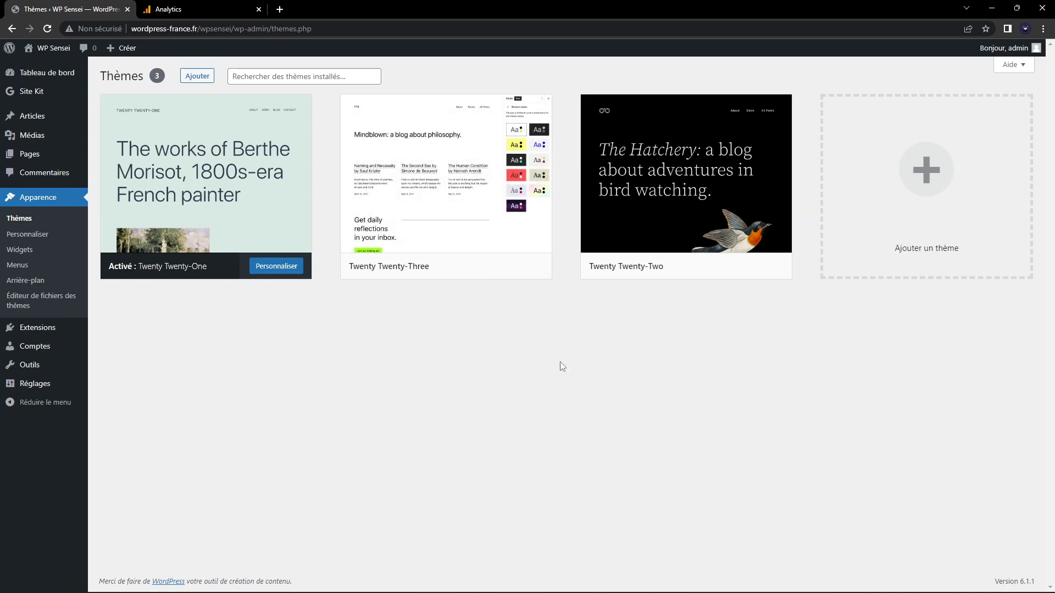
pyautogui.click(526, 266)
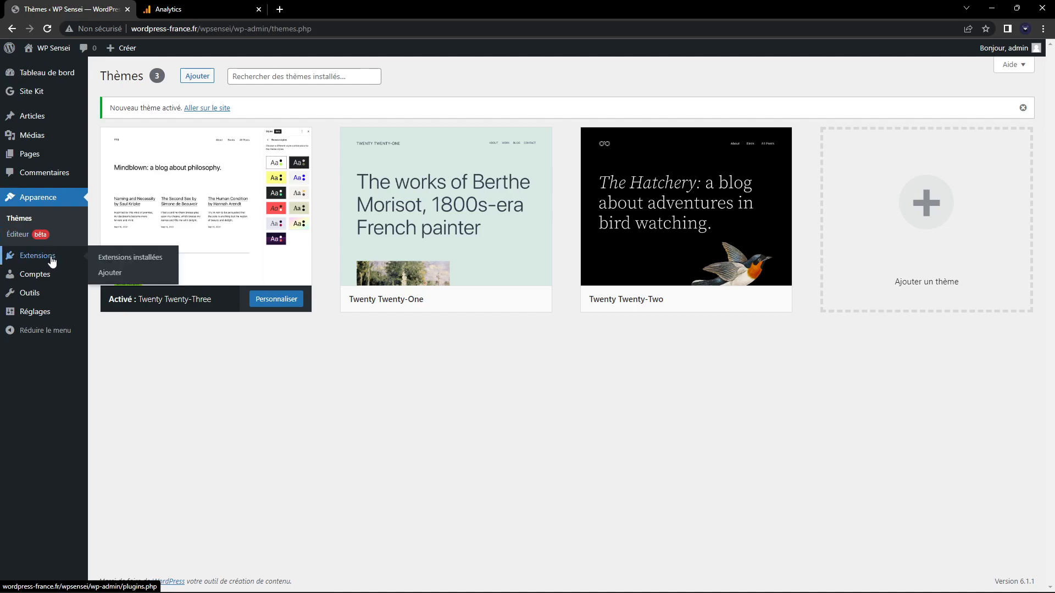
# - Review the installed WordPress extensions, and switch to Google Analytics to view the WP Sensei data streams
pyautogui.click(54, 257)
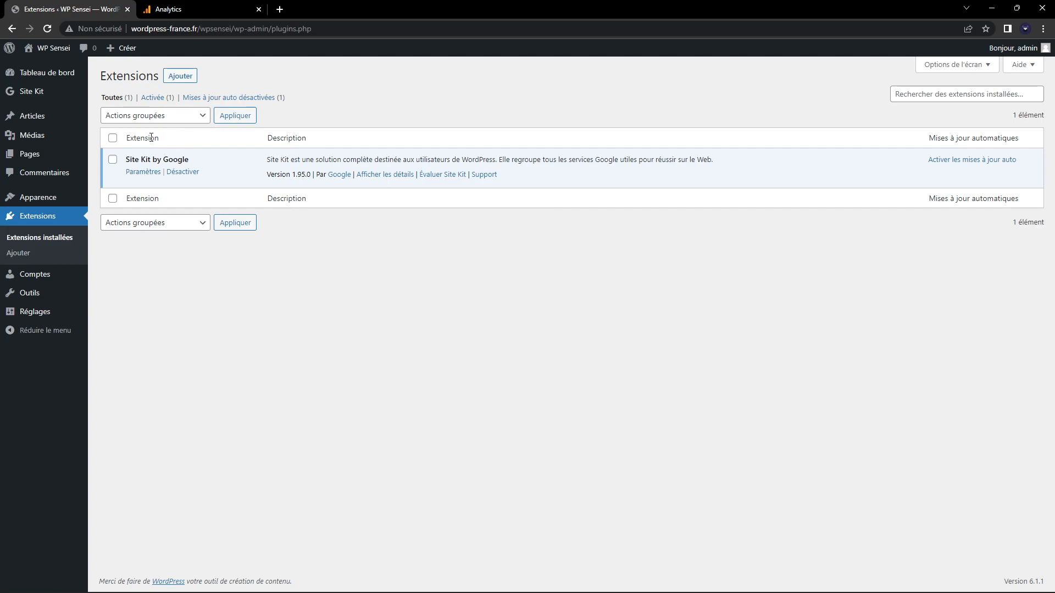
pyautogui.click(175, 8)
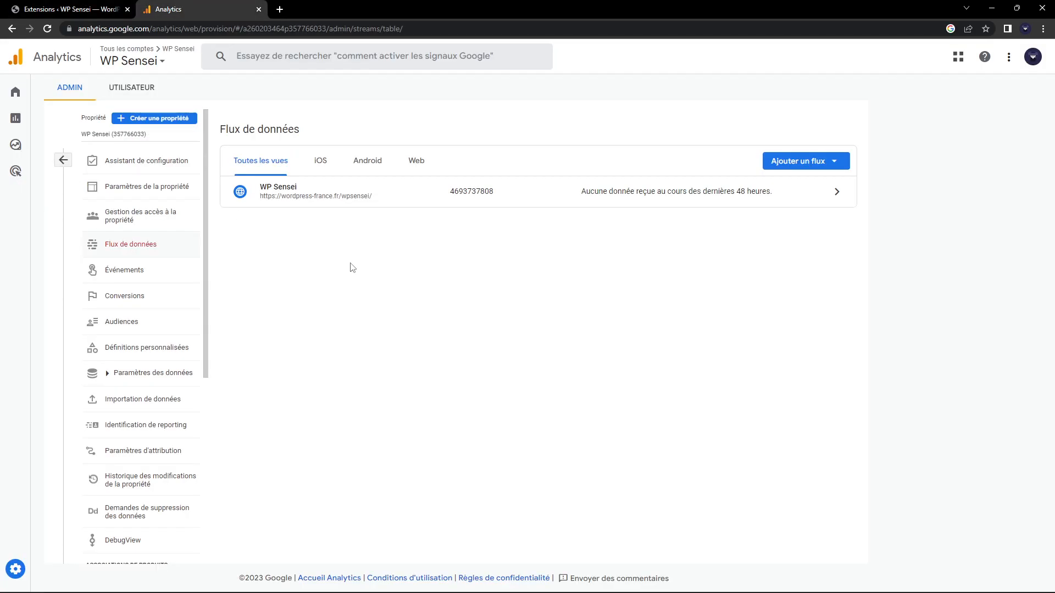